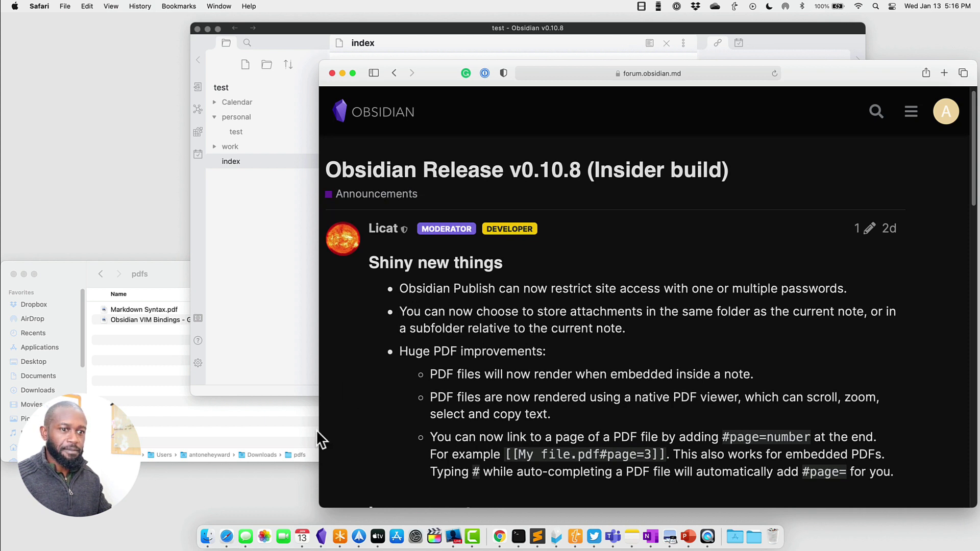
Switch to Obsidian and set the default location for new attachments to In the folder specified below.
left_click(291, 346)
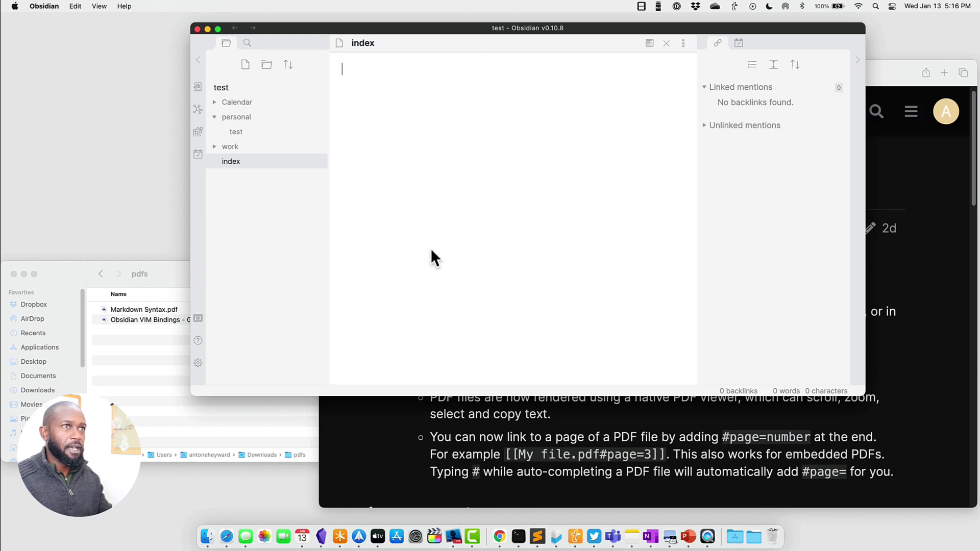
left_click(198, 363)
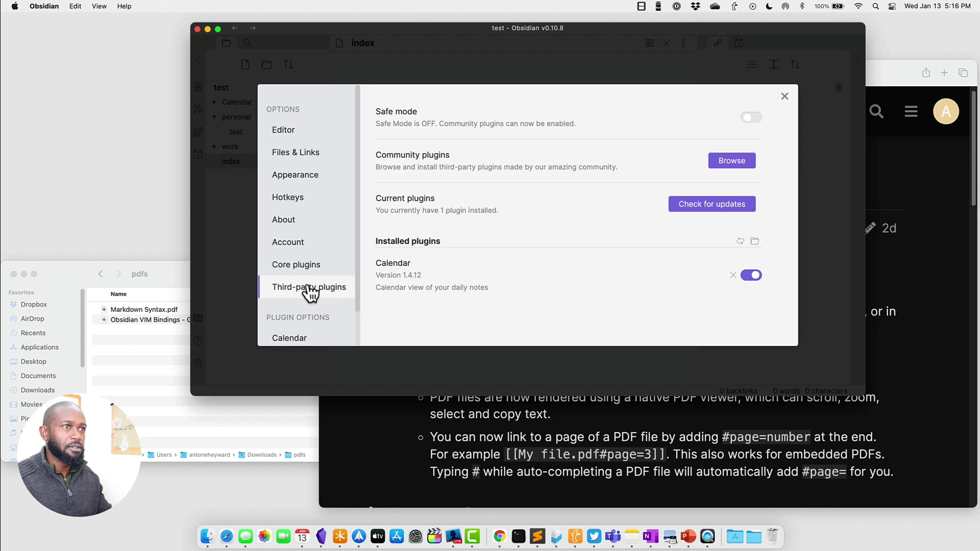
left_click(301, 154)
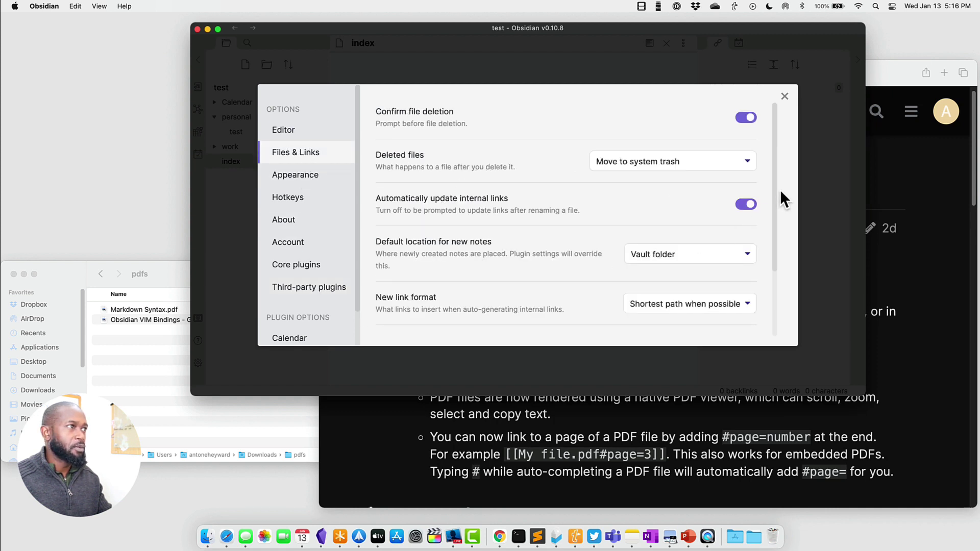
left_click_drag(777, 193, 770, 290)
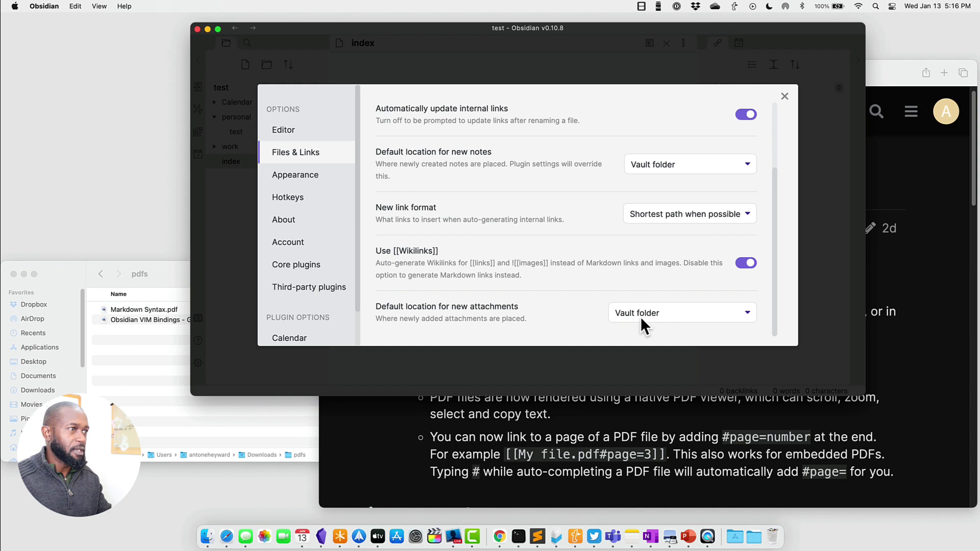
left_click(706, 320)
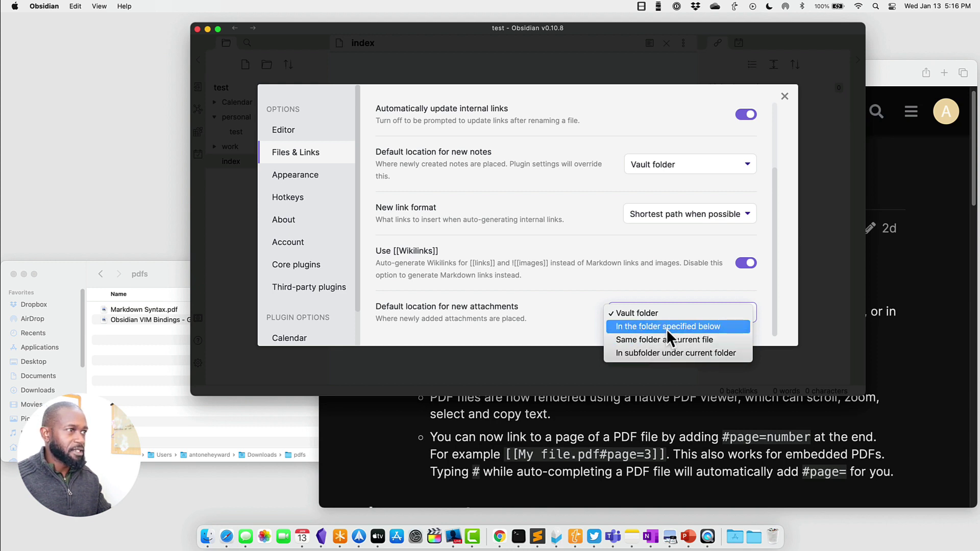
left_click(685, 326)
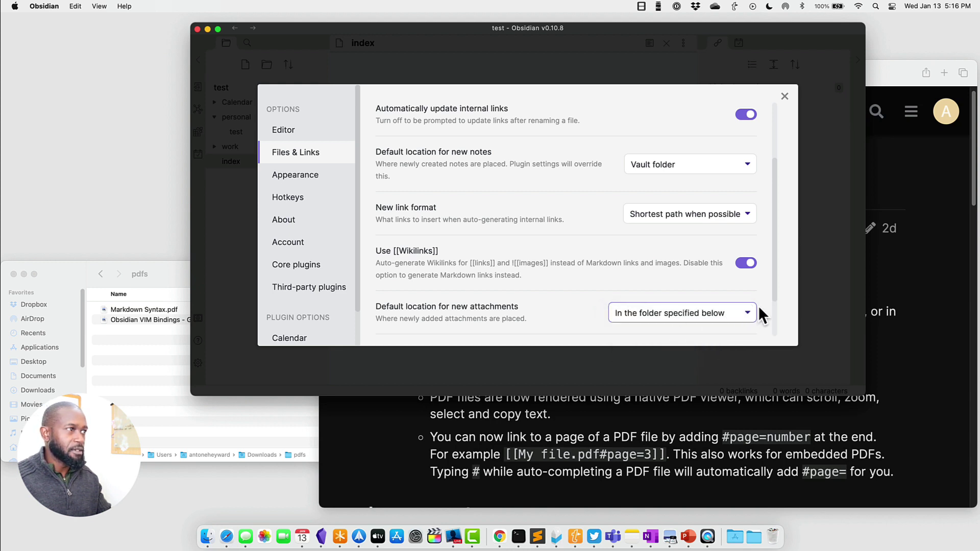
scroll(776, 263, "down", 3)
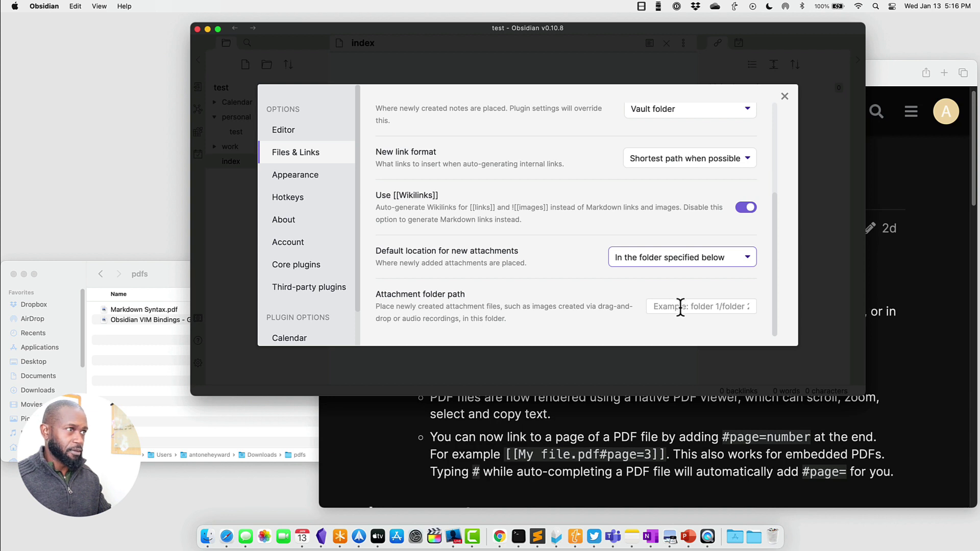
Try Same folder as current file and In subfolder under current folder as the attachment location, restore Vault folder and close the settings.
left_click(678, 256)
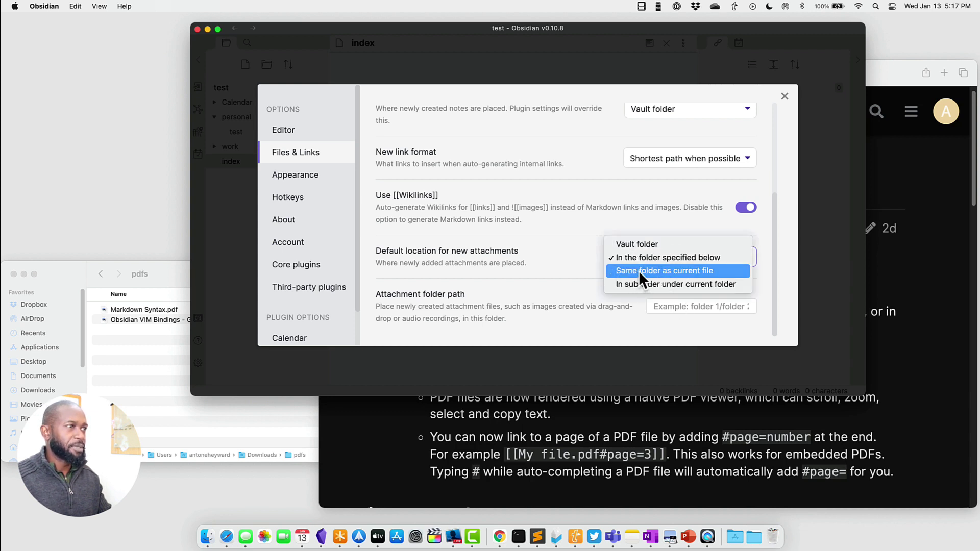
left_click(668, 272)
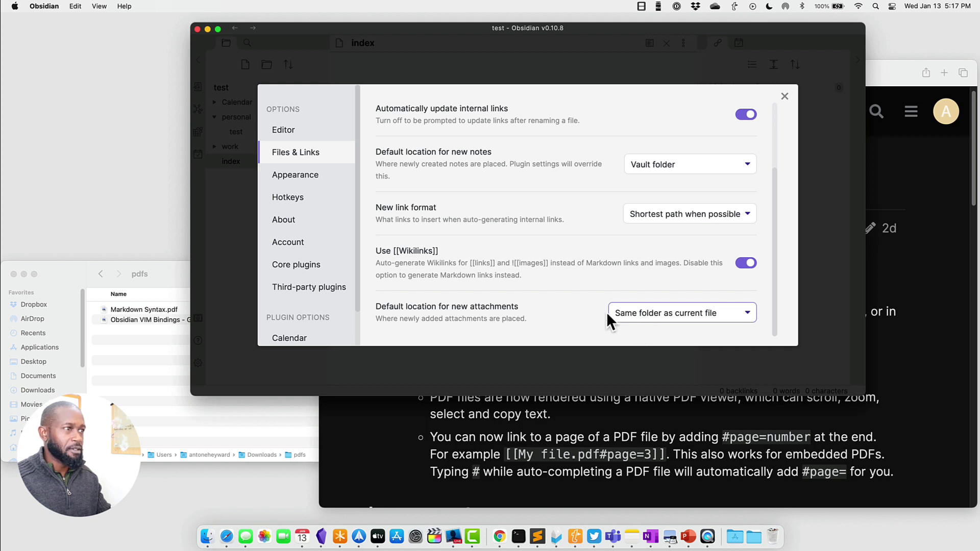
left_click(651, 322)
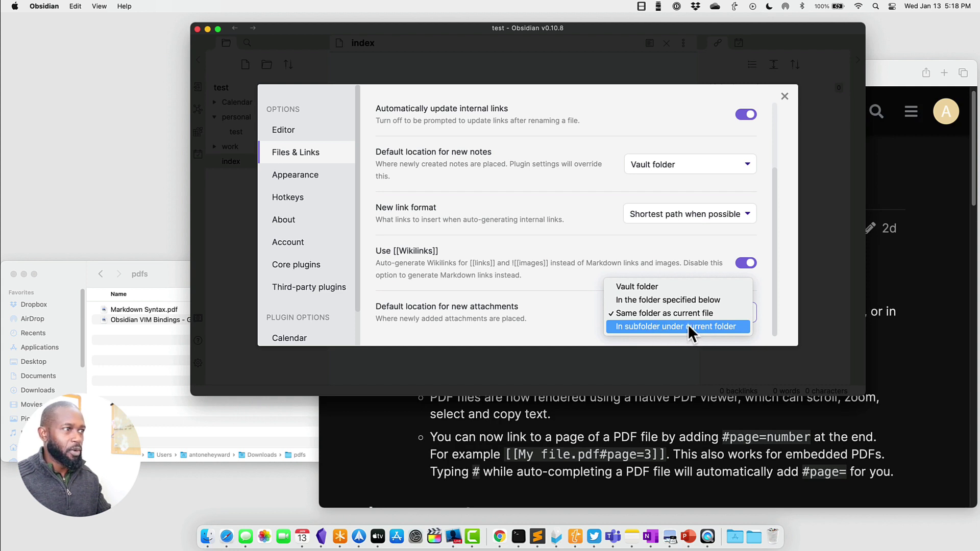
left_click(652, 323)
scroll(637, 330, "down", 2)
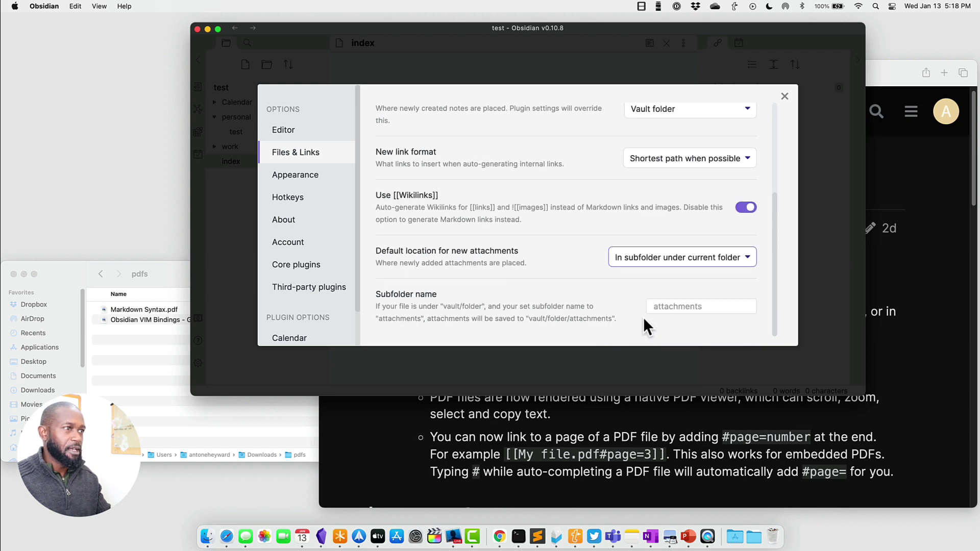
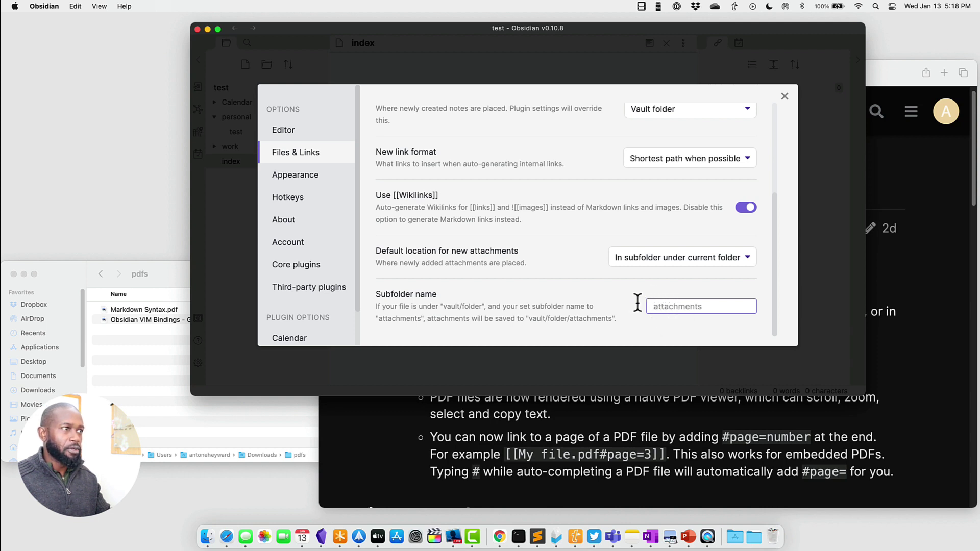
left_click(653, 306)
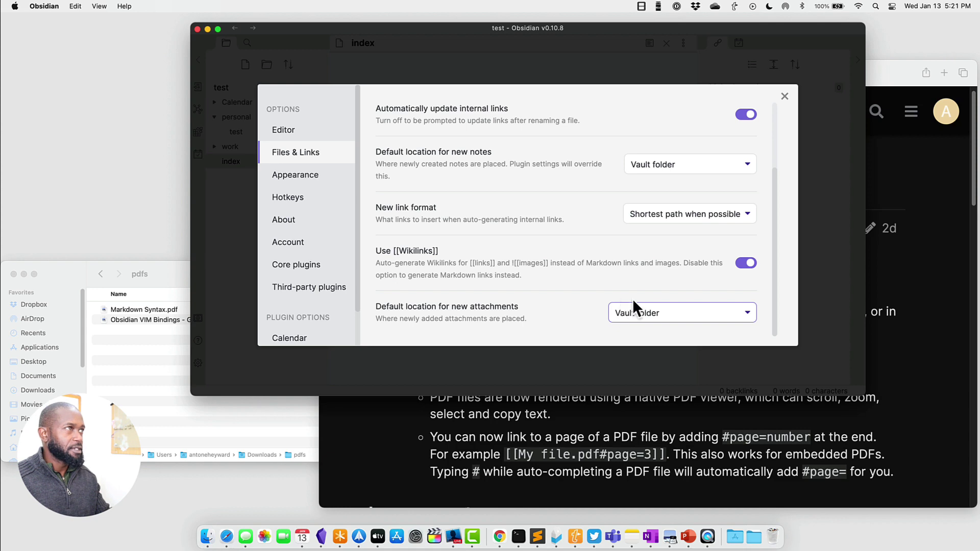
left_click(785, 97)
Switch to Safari and read the release post's notes on linking to a PDF page with #page=number.
left_click(608, 435)
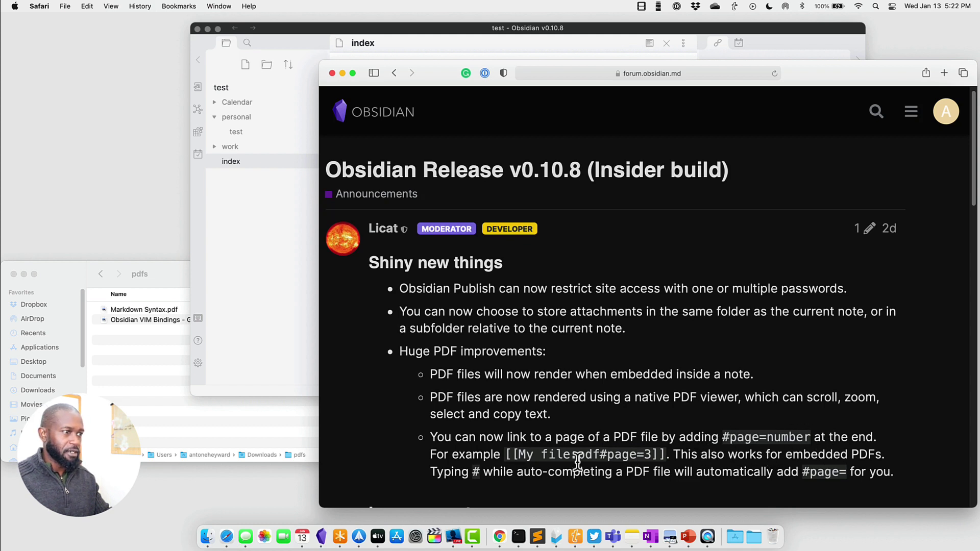
left_click_drag(683, 455, 833, 453)
left_click(834, 453)
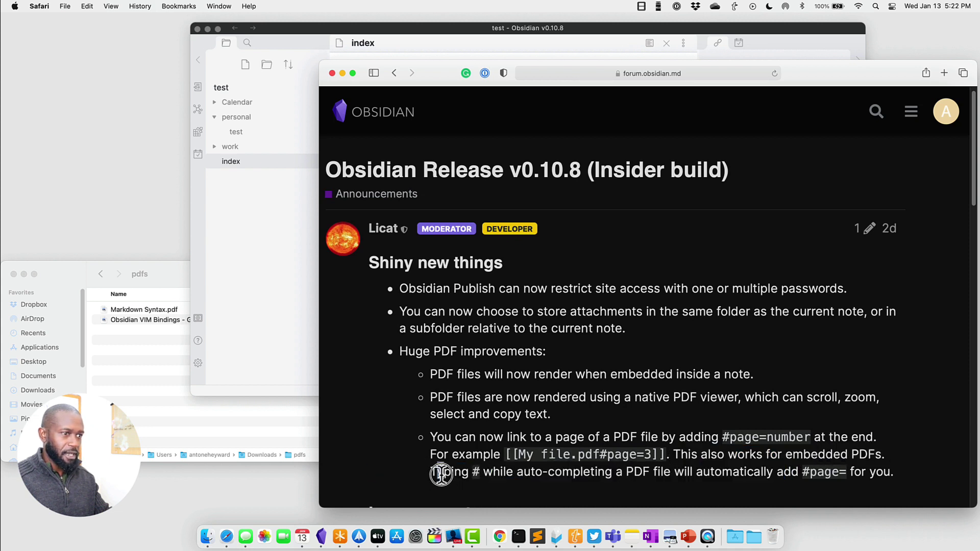
left_click(476, 474)
mouse_move(476, 473)
left_mouse_down()
mouse_move(460, 477)
mouse_move(486, 477)
left_mouse_up()
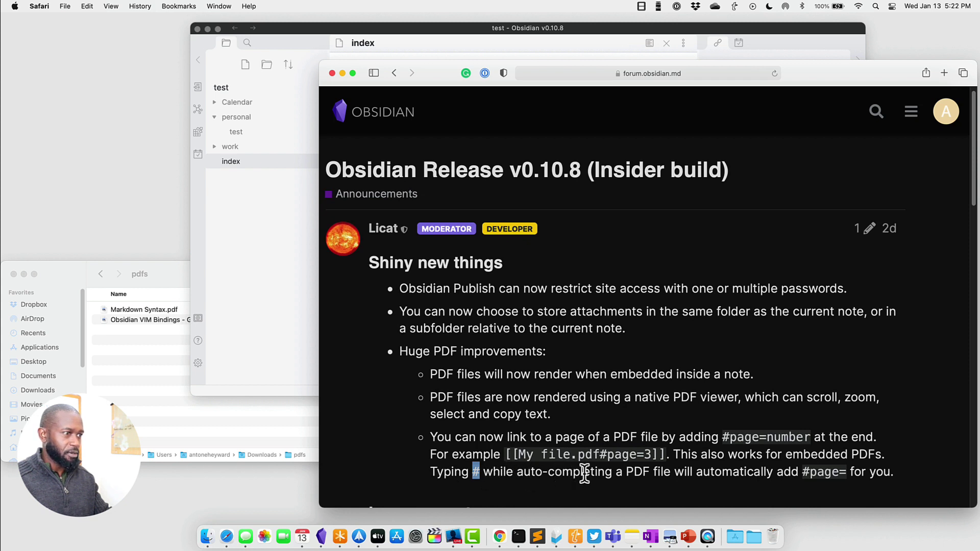
mouse_move(609, 454)
left_mouse_down()
mouse_move(648, 456)
mouse_move(610, 476)
mouse_move(651, 456)
mouse_move(607, 456)
left_mouse_up()
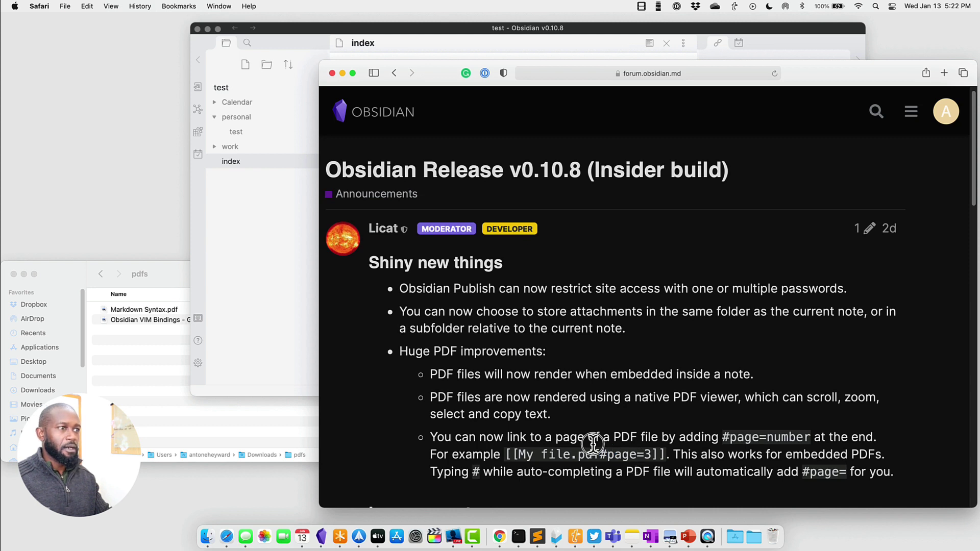
Embed Obsidian VIM Bindings - Getting Started Cheatsheet.pdf from Finder's pdfs folder into Obsidian's empty index note.
left_click(281, 290)
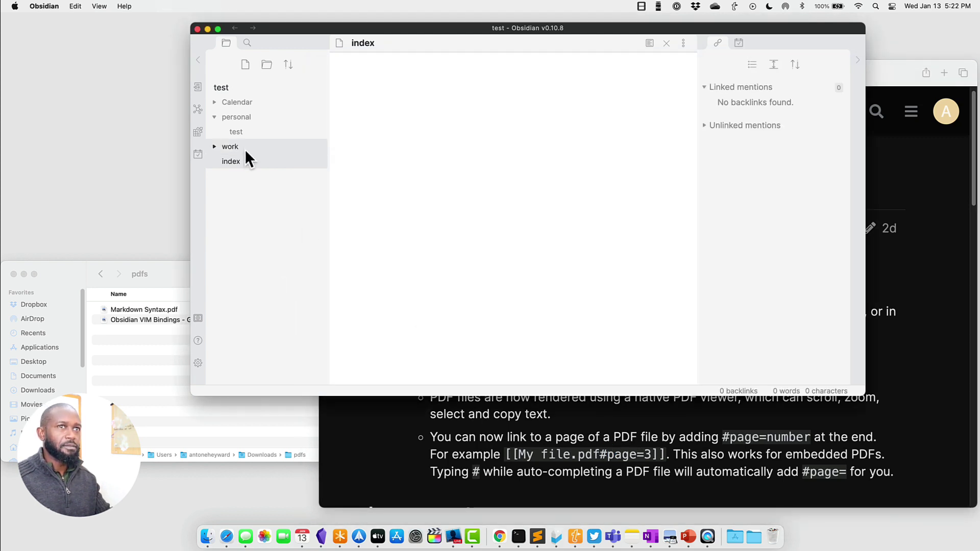
mouse_move(245, 166)
left_click(442, 245)
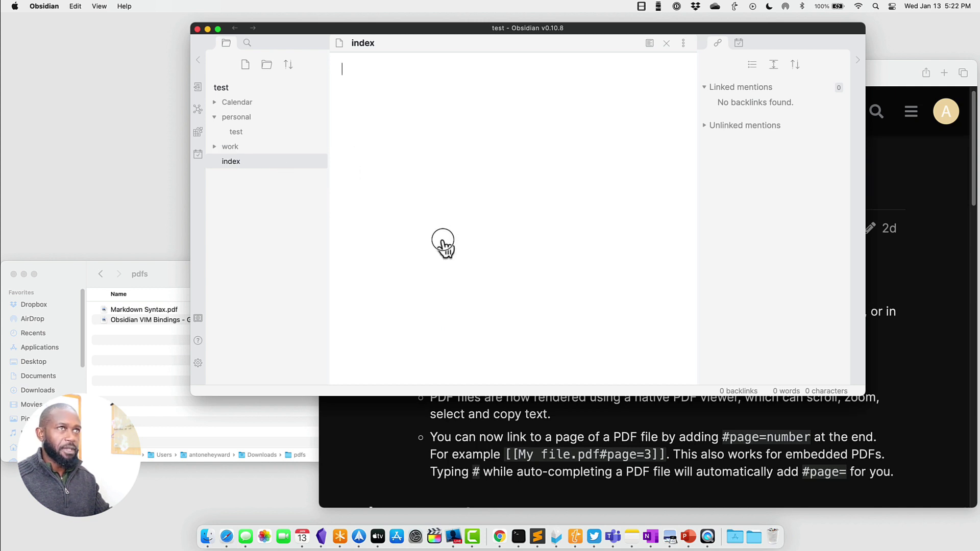
left_click(155, 342)
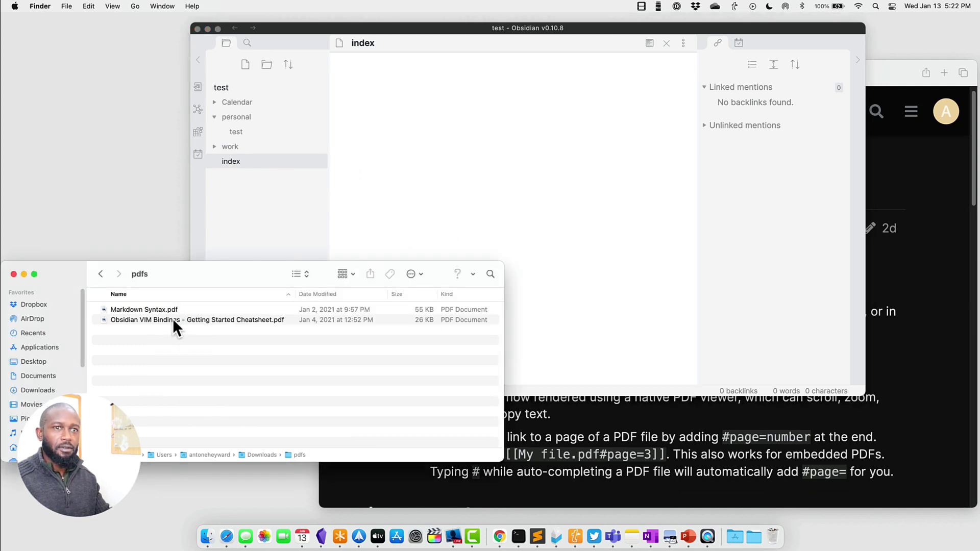
left_click_drag(173, 319, 425, 200)
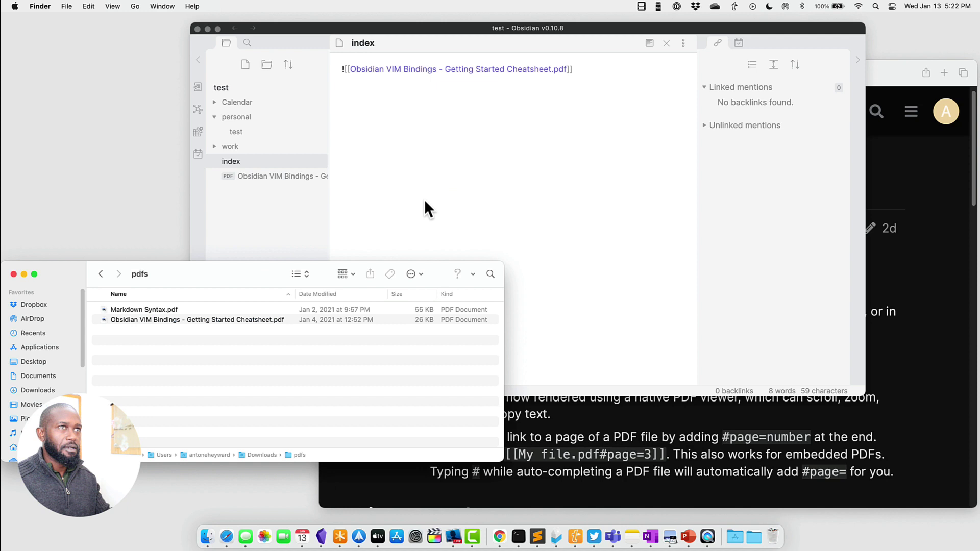
left_click(390, 235)
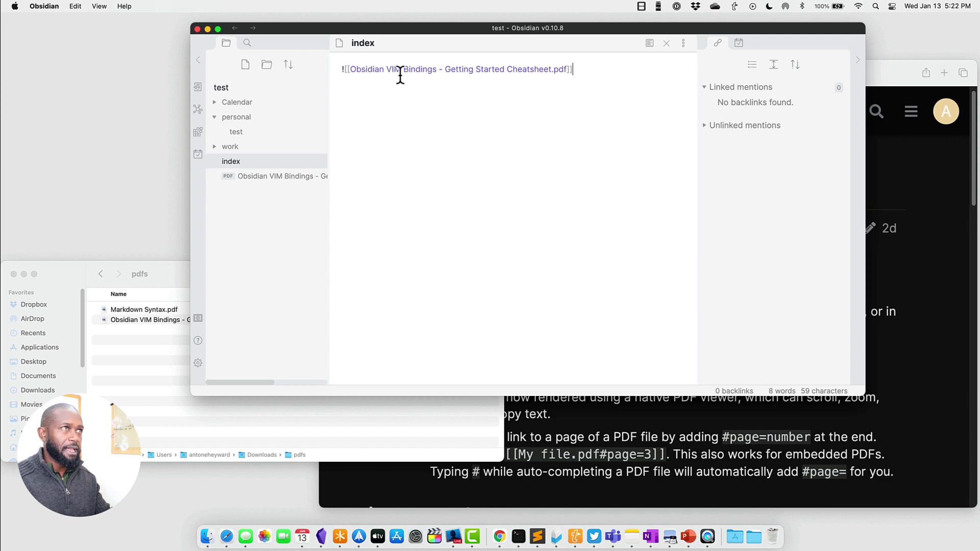
left_click(347, 70)
Move the Obsidian window slightly lower and preview the index note with its embedded PDF.
left_click_drag(484, 30, 487, 67)
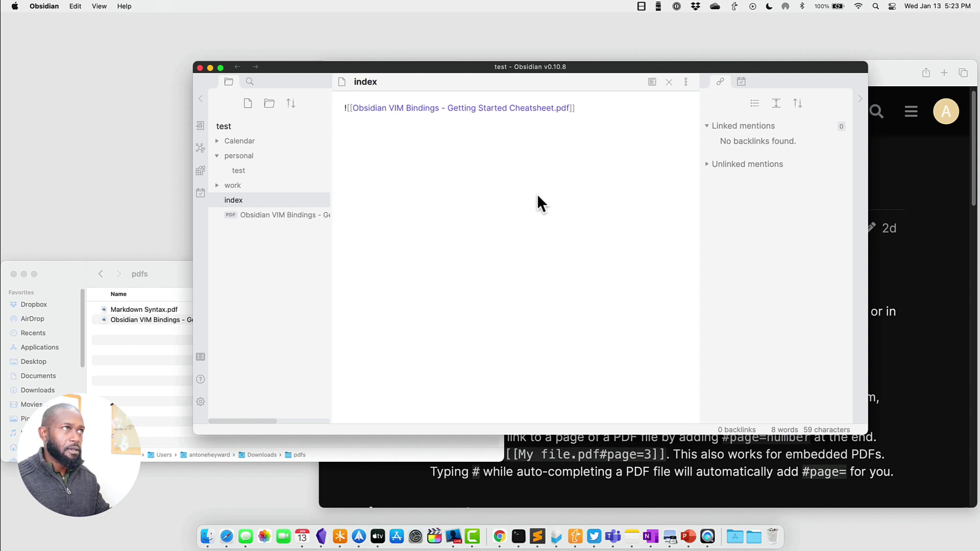
left_click(648, 83)
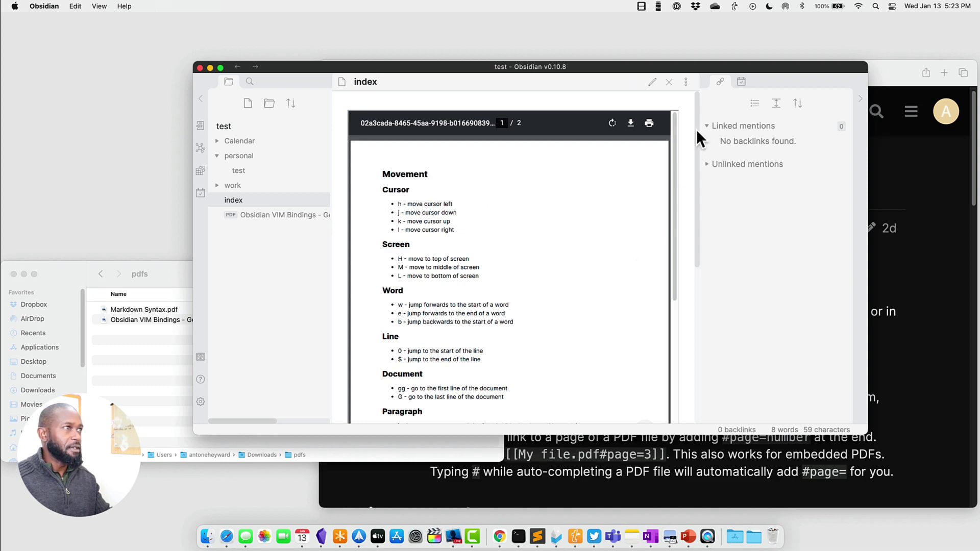
left_click_drag(696, 129, 672, 118)
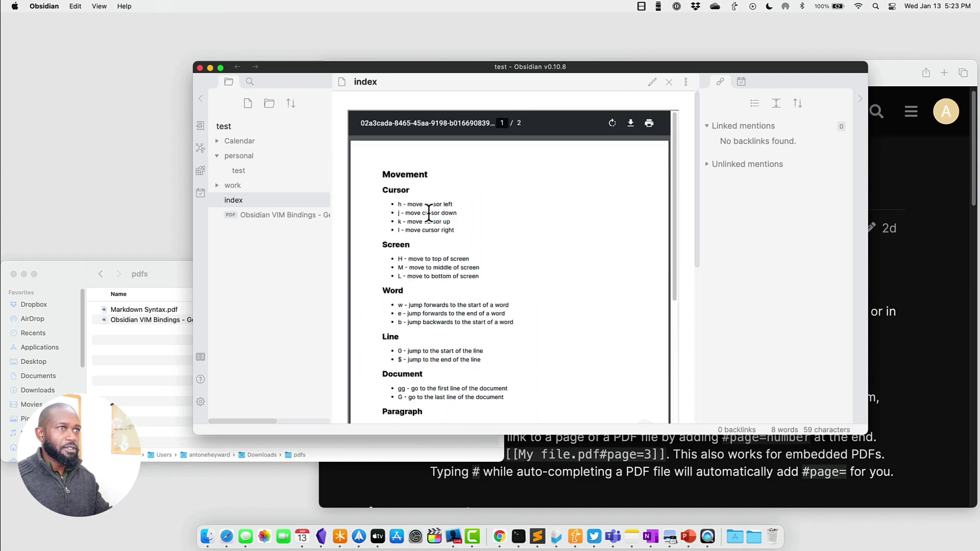
Copy the Cursor heading and its four movement entries from the embedded PDF into the index note, below the embed.
left_click_drag(376, 192, 465, 235)
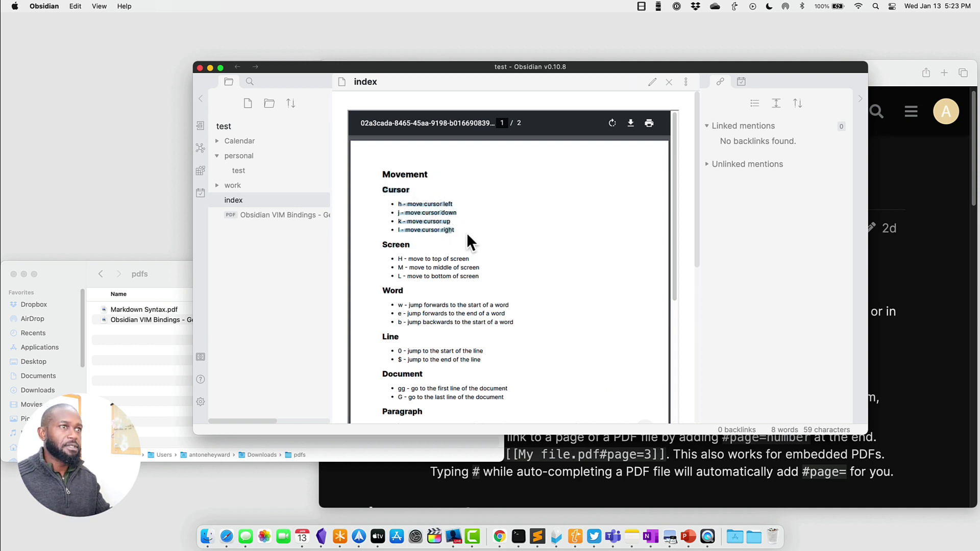
left_click(652, 81)
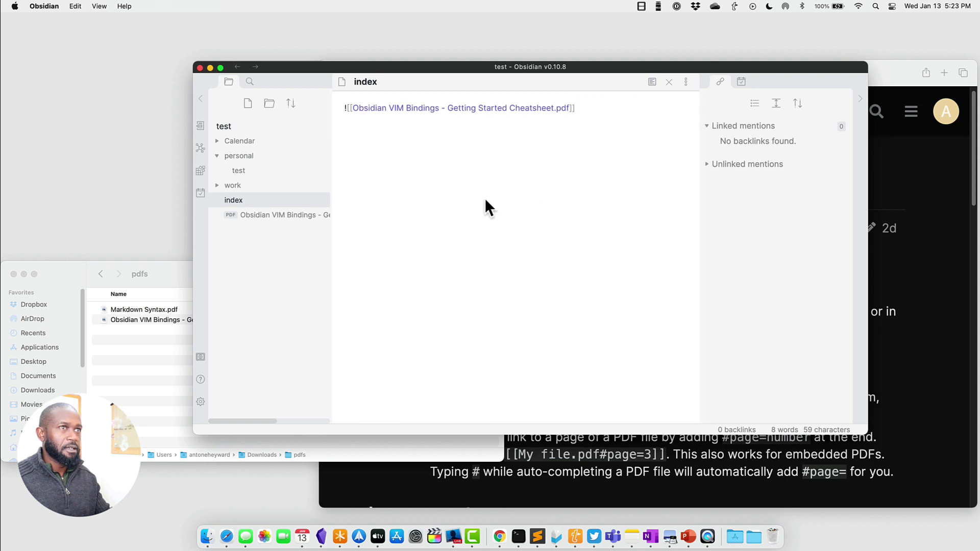
key("Return")
key("Return")
key("Return")
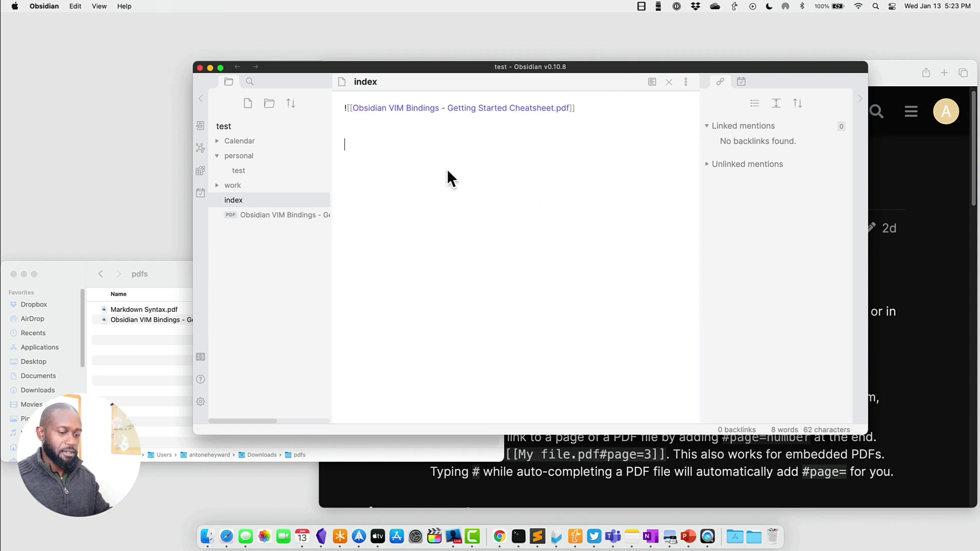
type("Cursor h - move cursor left j - move cursor down k - move cursor up l - move cursor right")
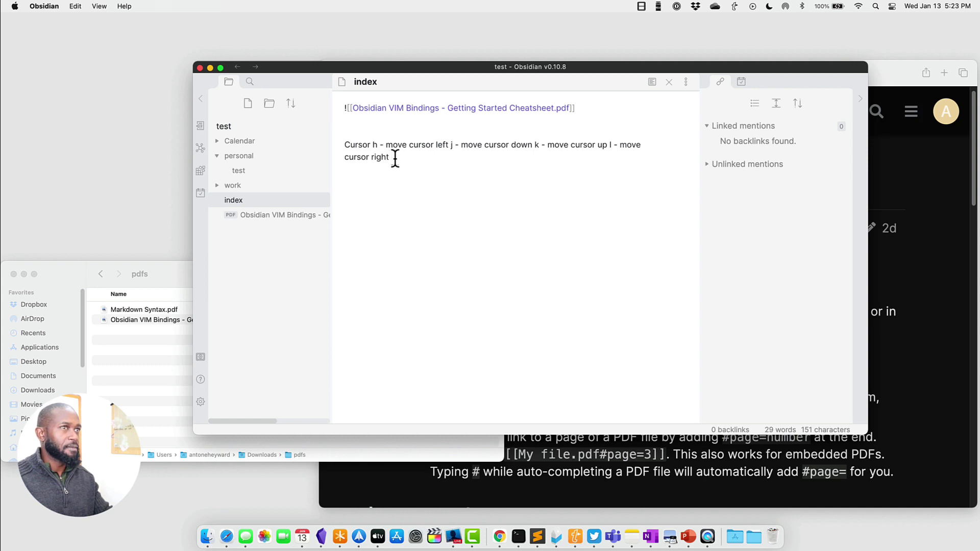
Check the page-link syntax in the release post, then embed the VIM Bindings cheatsheet PDF with #page=2 below the pasted Cursor text.
left_click(670, 445)
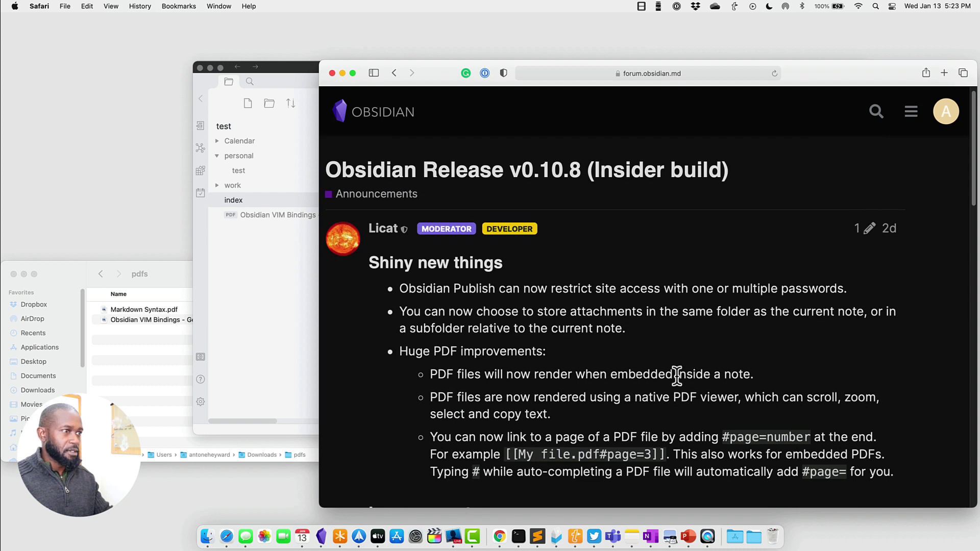
left_click_drag(673, 376, 688, 455)
left_click(311, 361)
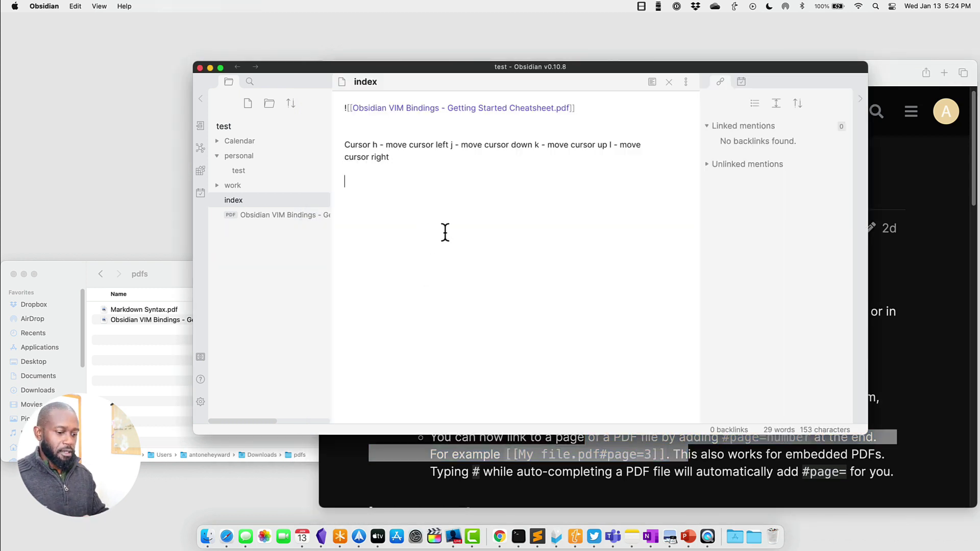
type("![[")
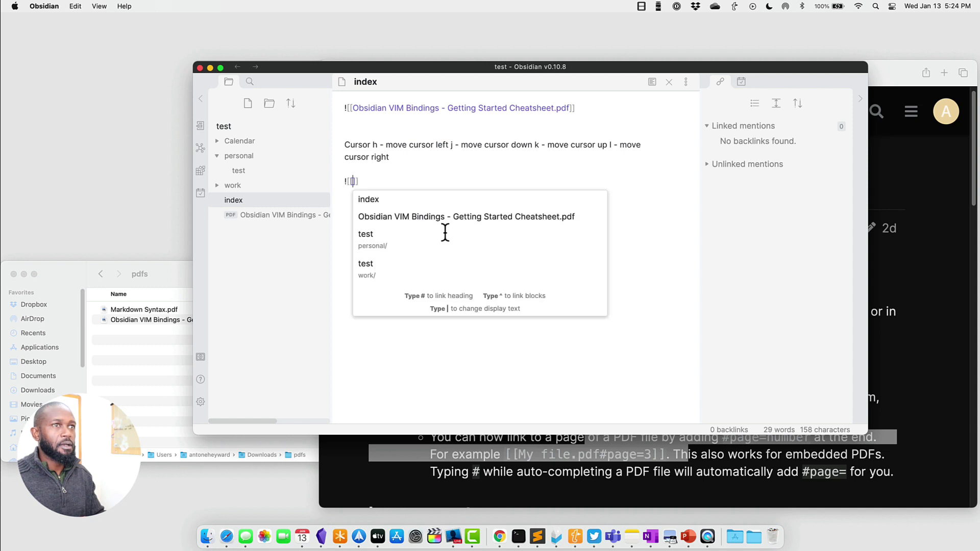
type("ob")
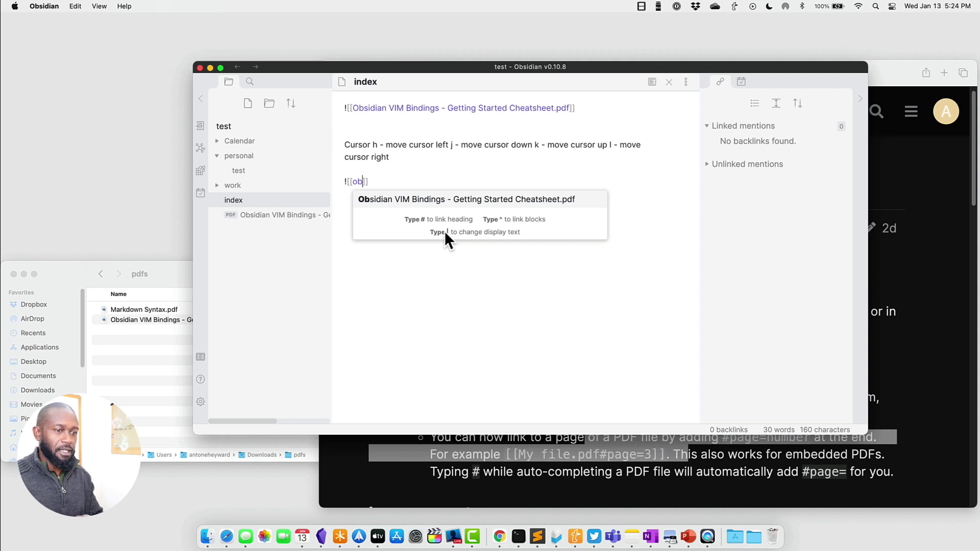
type("#page=")
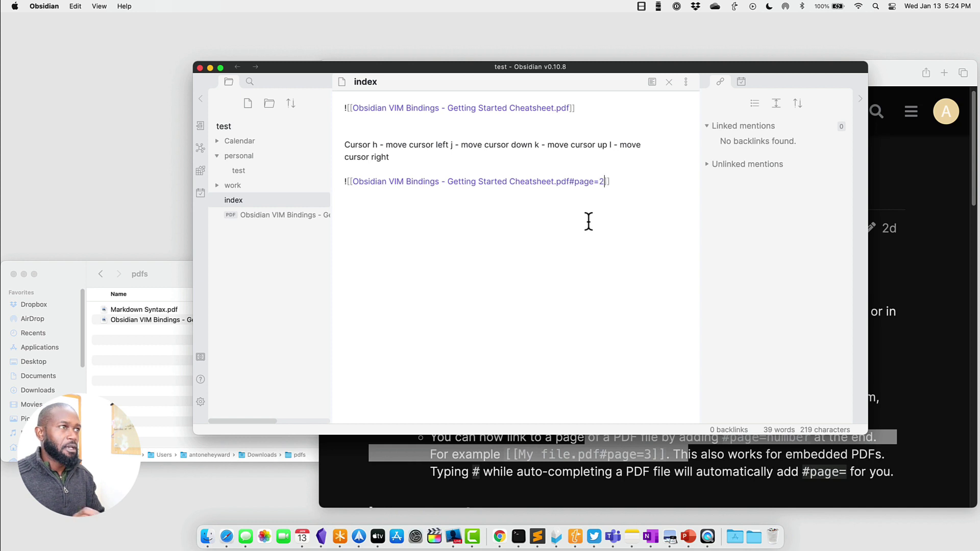
type("2")
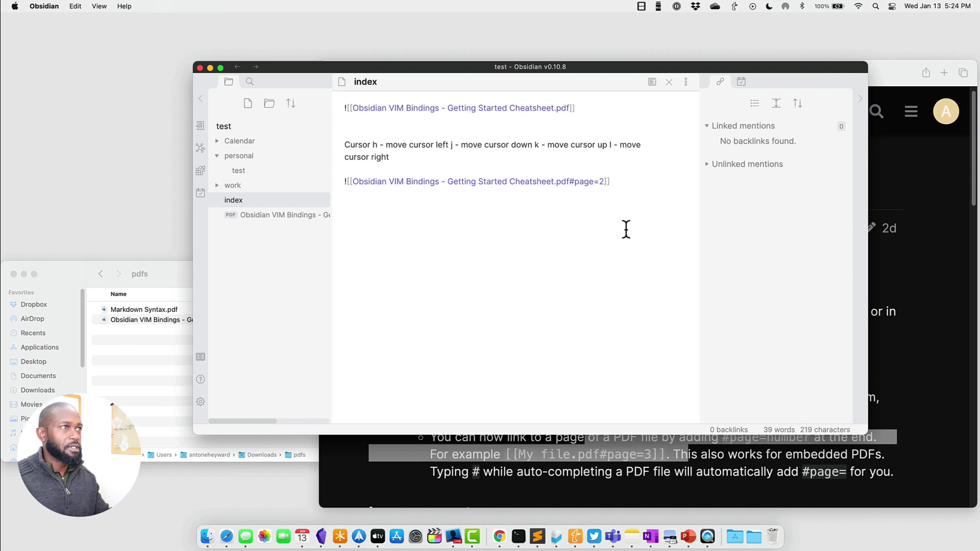
Preview the index note, inspect the #page=2 PDF embed from its opening page back to the document's start, and return to editing.
left_click(610, 207)
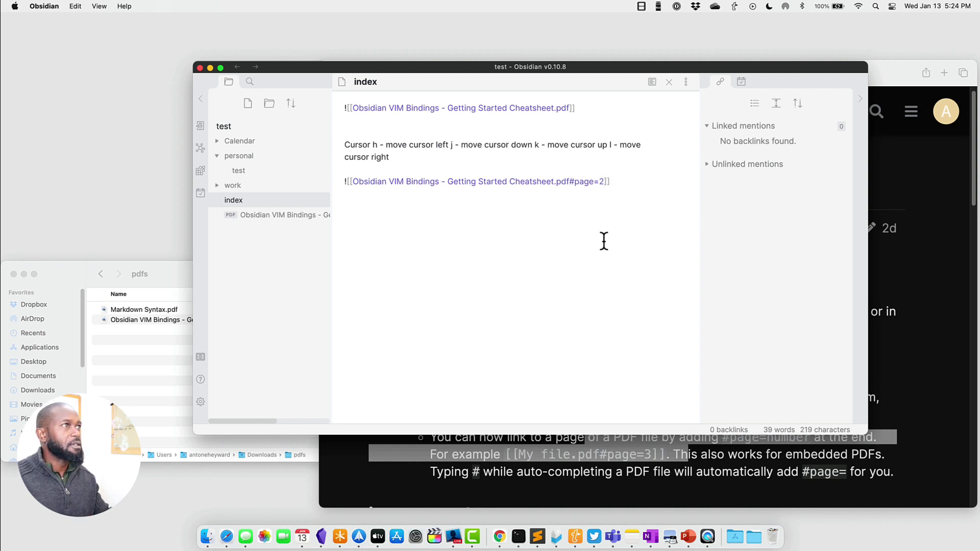
left_click(653, 82)
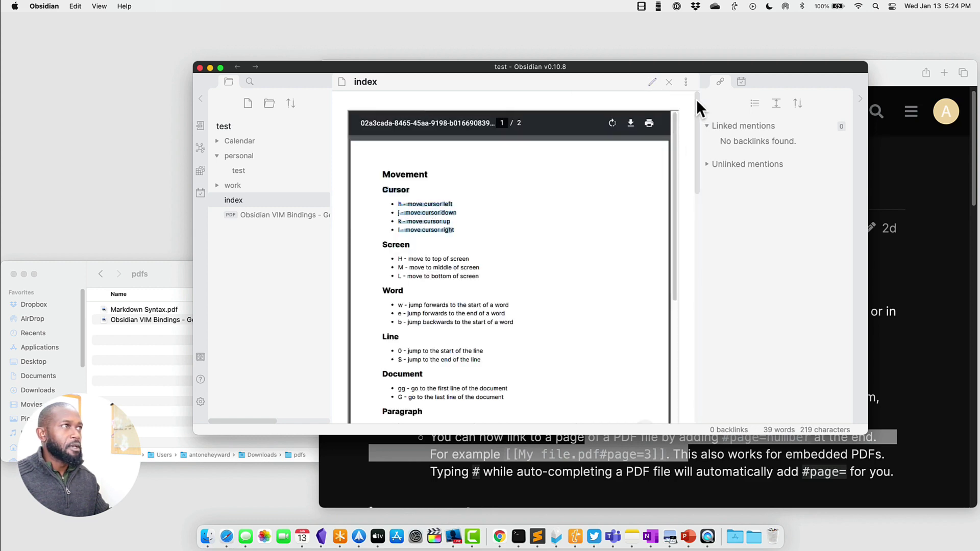
left_click_drag(696, 99, 696, 218)
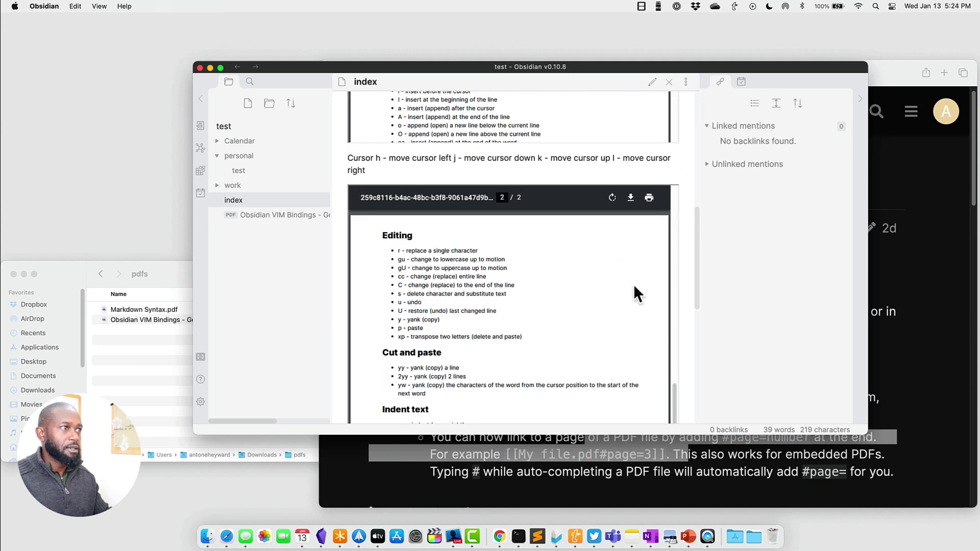
left_click_drag(676, 402, 677, 183)
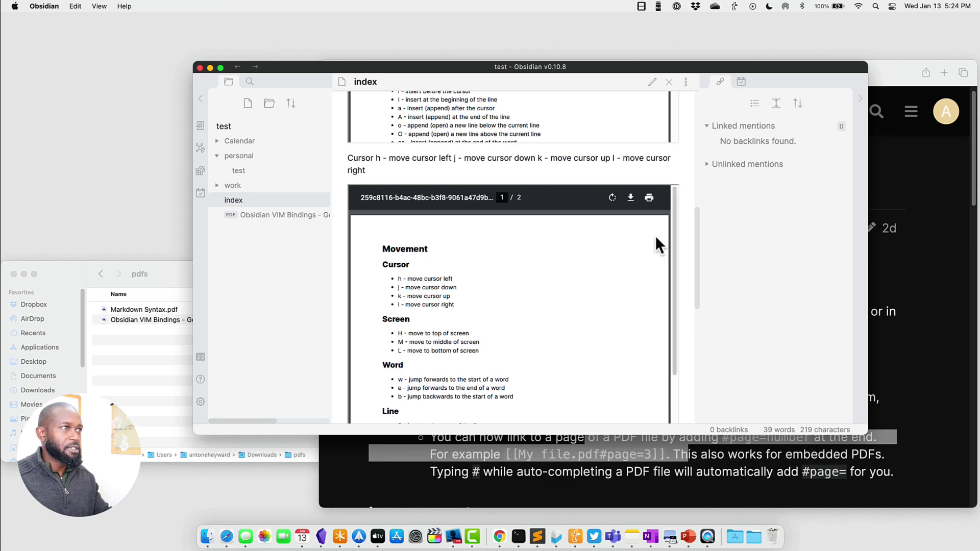
left_click_drag(671, 234, 674, 197)
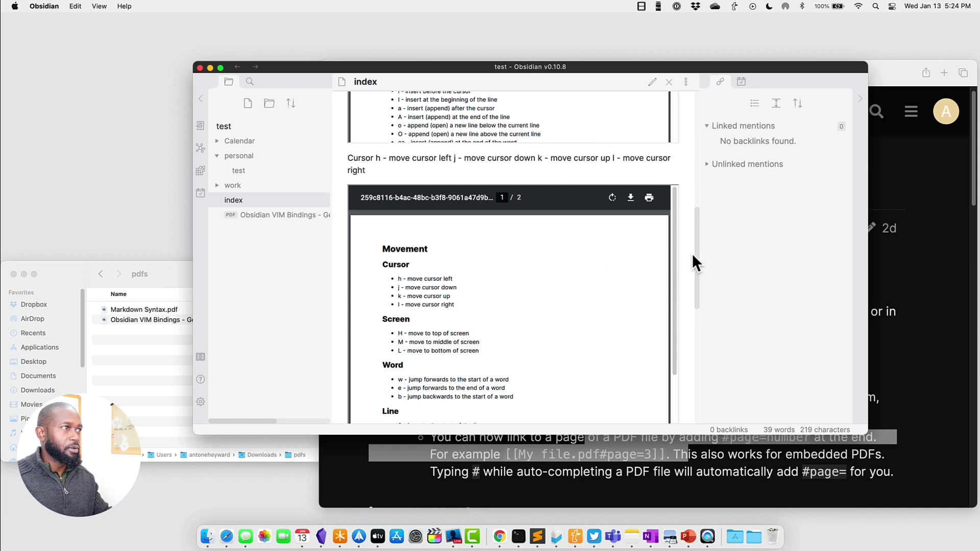
scroll(695, 250, "down", 3)
left_click(652, 82)
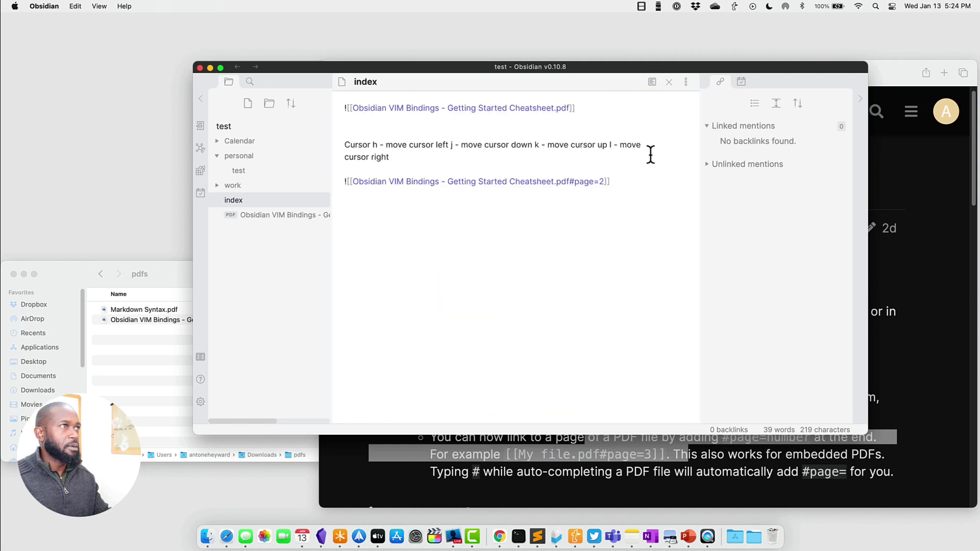
Preview the index note again to re-check which page the #page=2 embed displays, and switch back to editing.
left_click(619, 181)
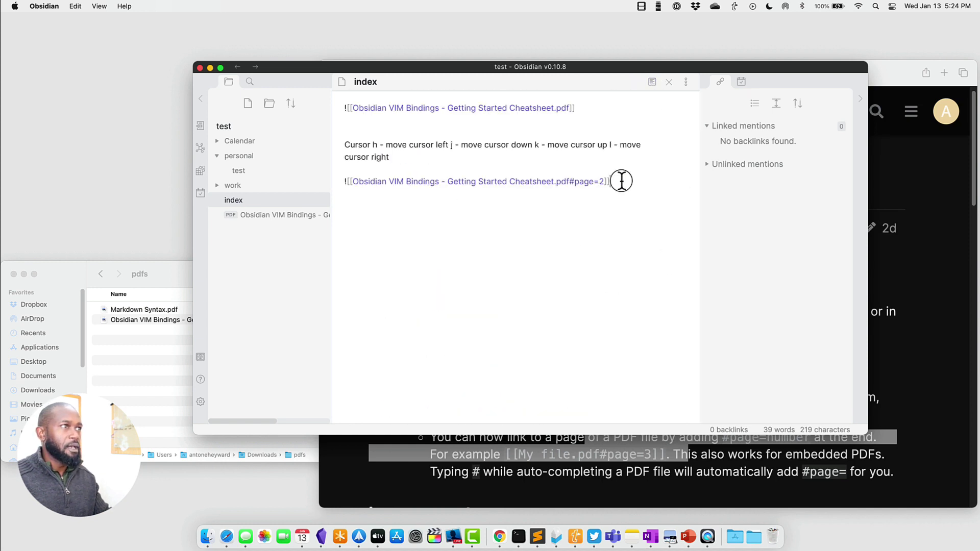
left_click(652, 82)
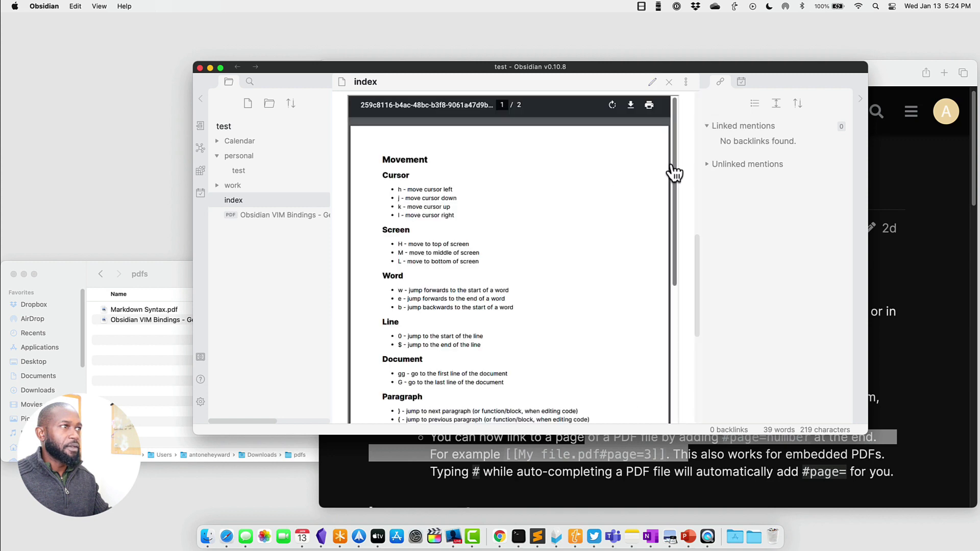
left_click_drag(696, 250, 696, 218)
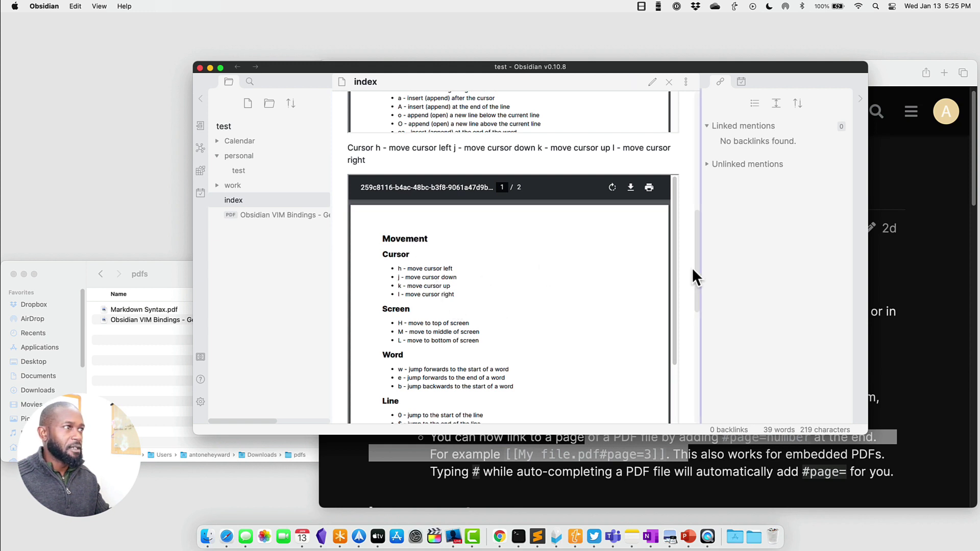
scroll(697, 257, "up", 1)
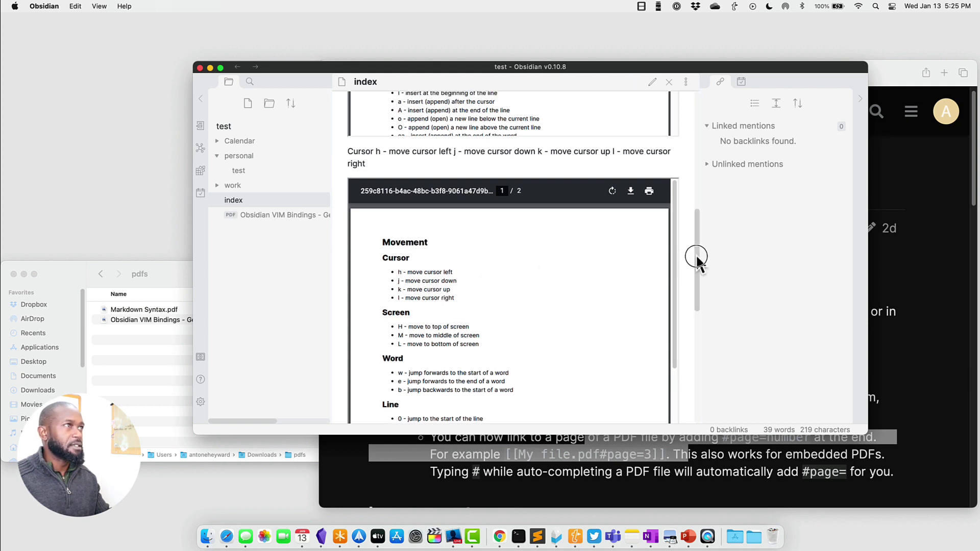
left_click(652, 81)
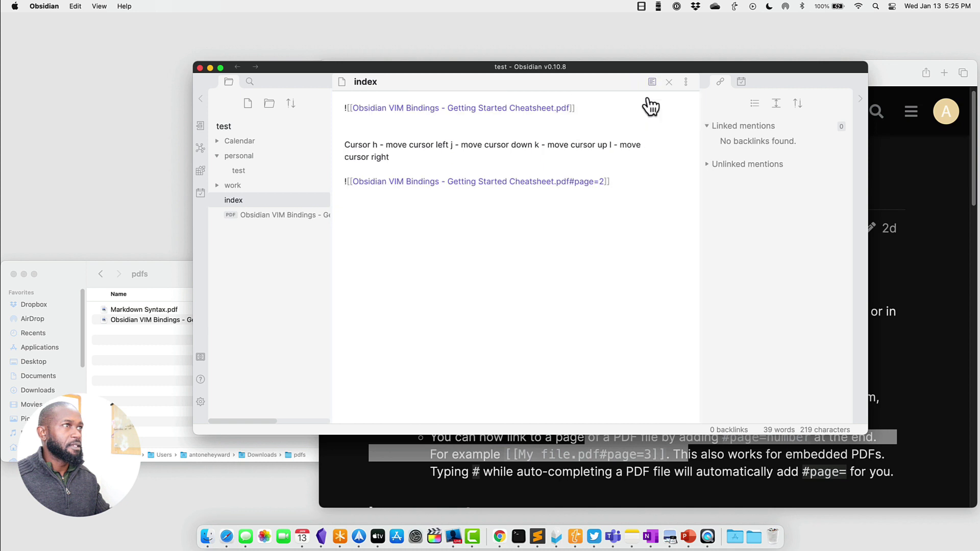
Open the cheatsheet PDF twice through the index note's #page=2 link to check its opening page, returning to the index note each time.
left_click(539, 181, "super")
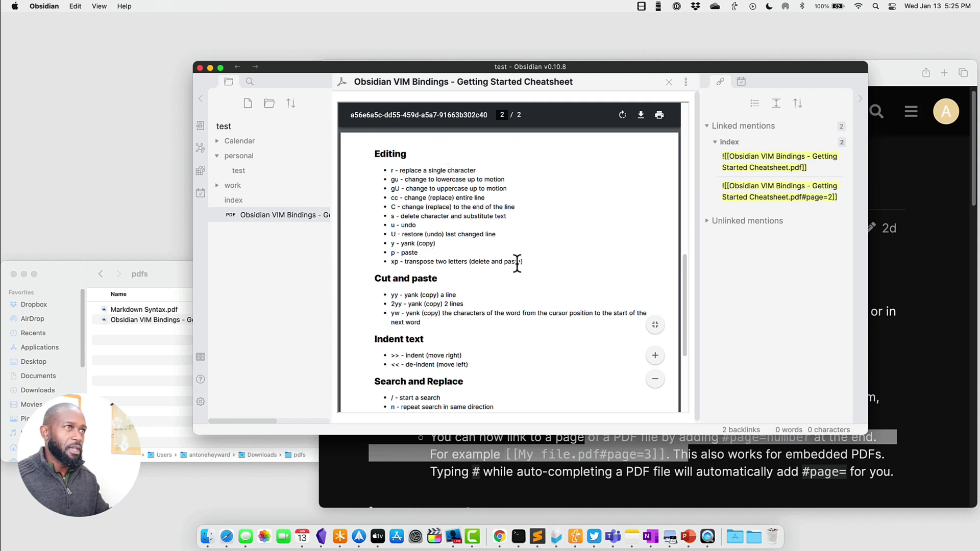
left_click_drag(684, 275, 679, 105)
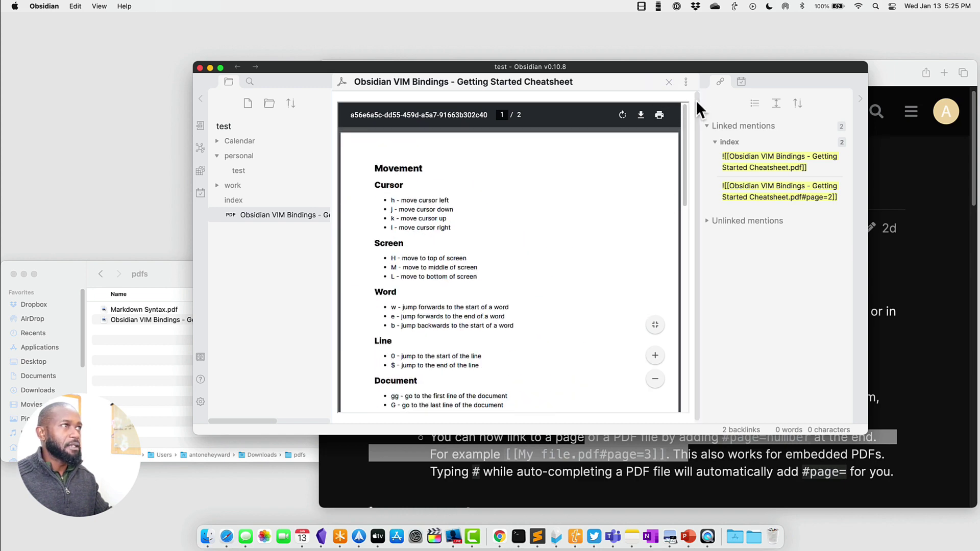
left_click(670, 84)
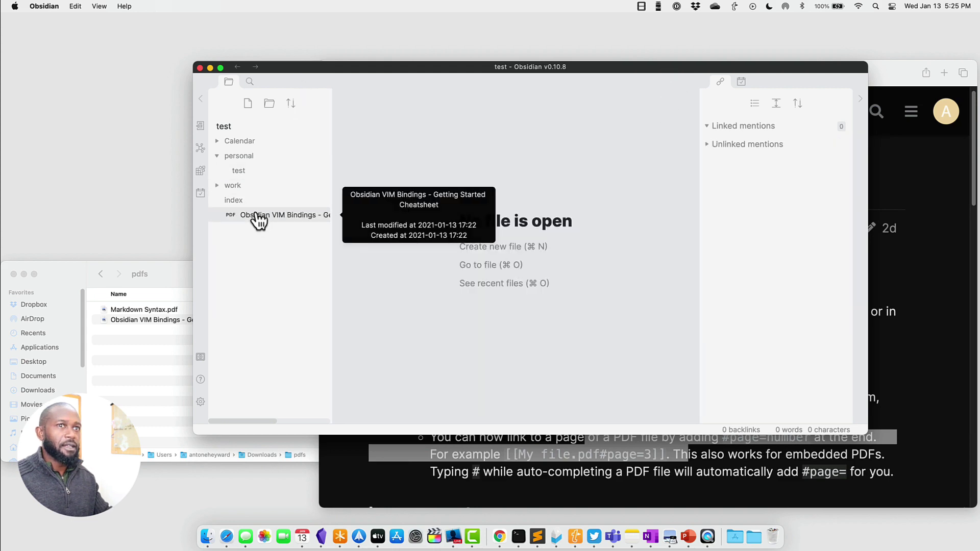
left_click(236, 200)
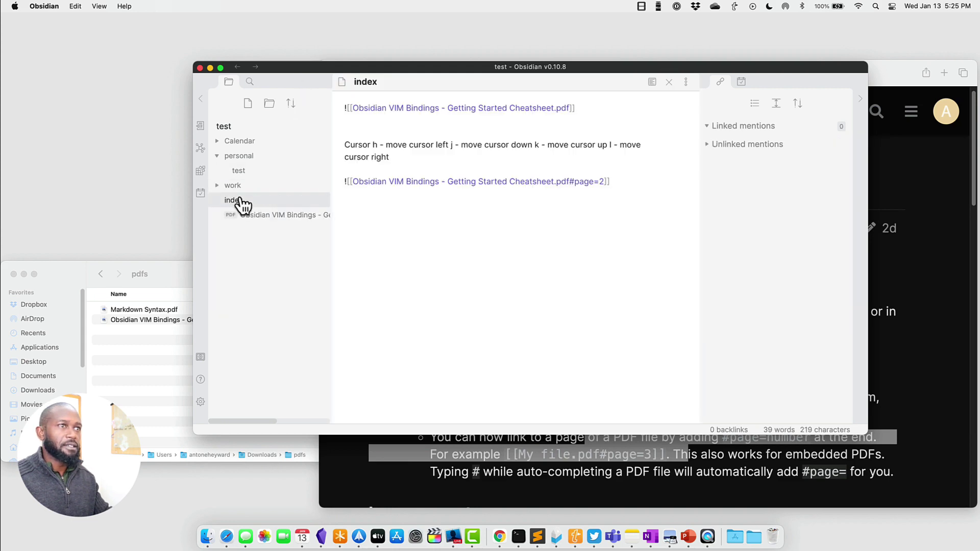
left_click(587, 181)
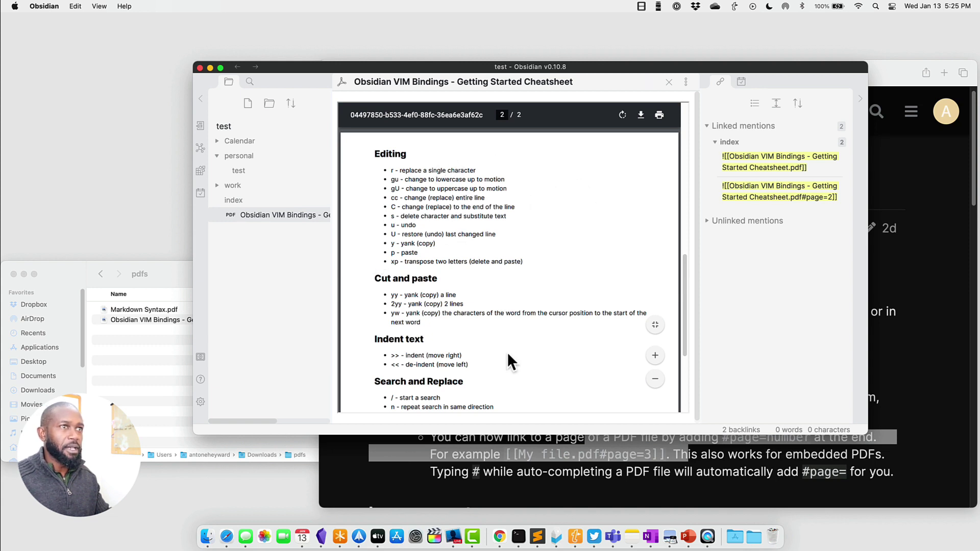
left_click(669, 88)
left_click(232, 200)
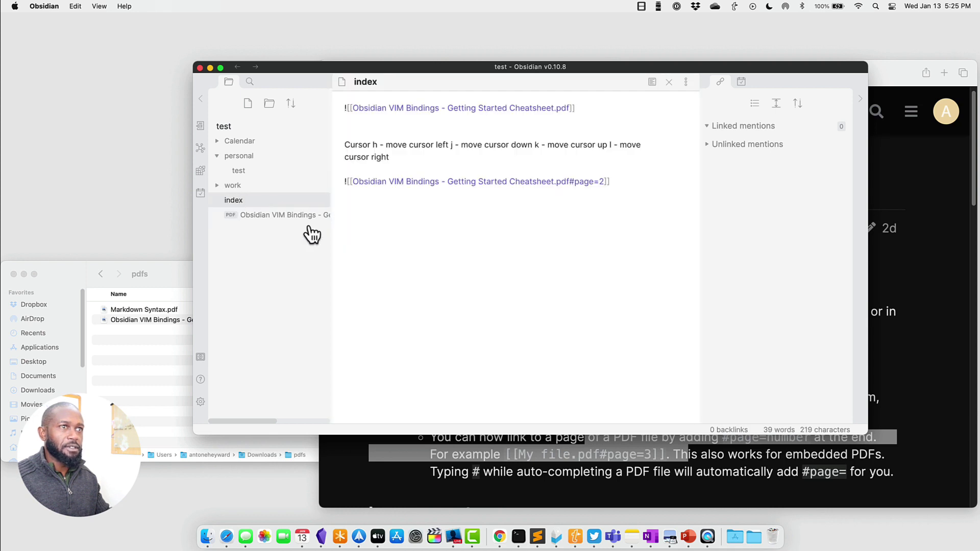
Set the default location for new attachments to Same folder as current file and close the settings.
left_click(200, 403)
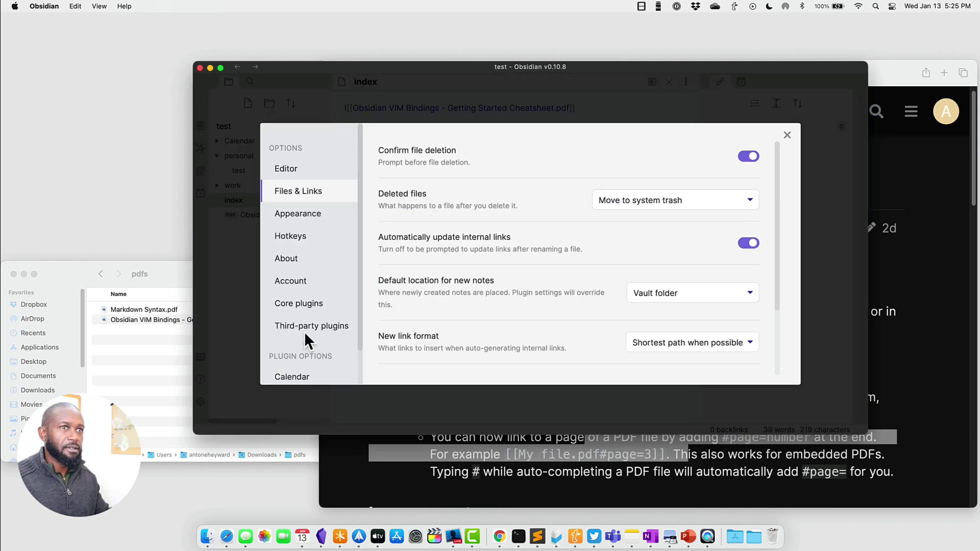
scroll(504, 332, "down", 3)
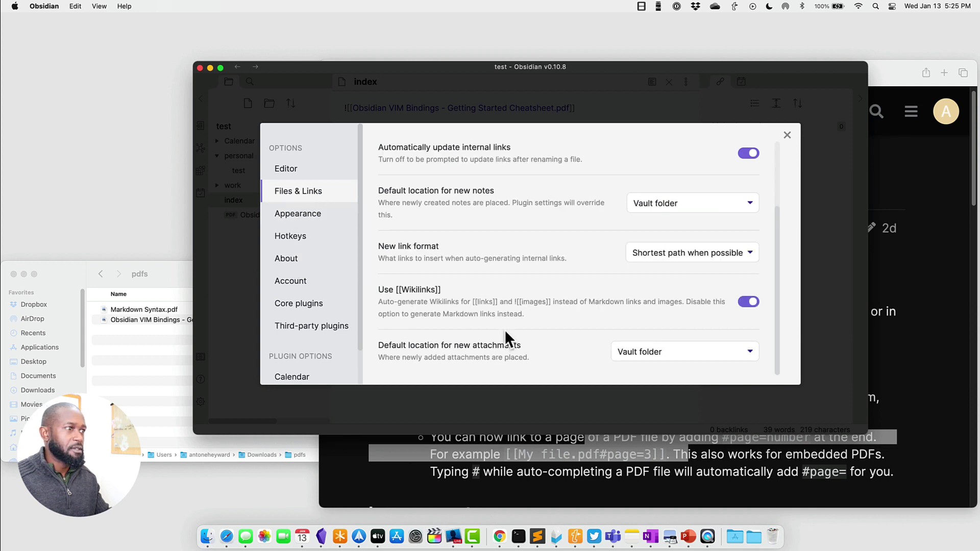
left_click(646, 345)
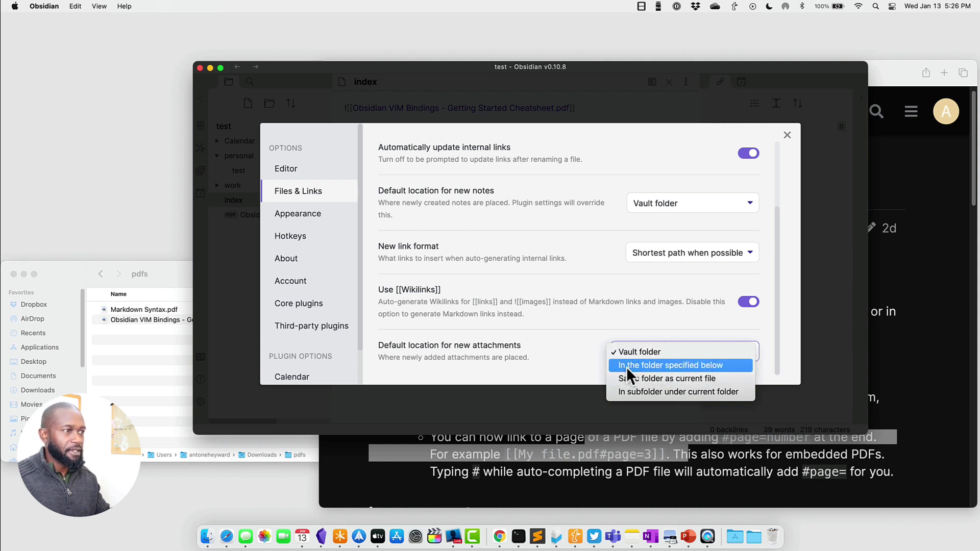
left_click(665, 379)
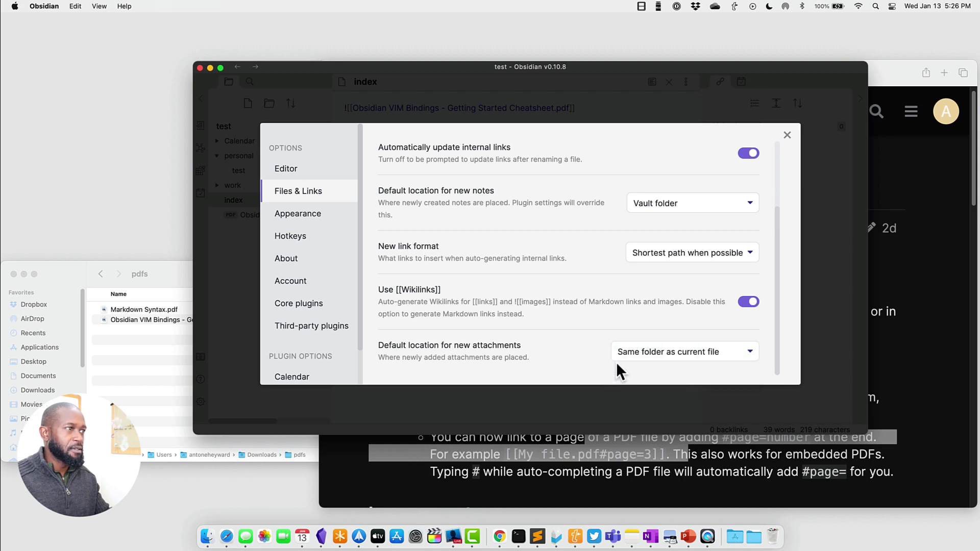
left_click(786, 136)
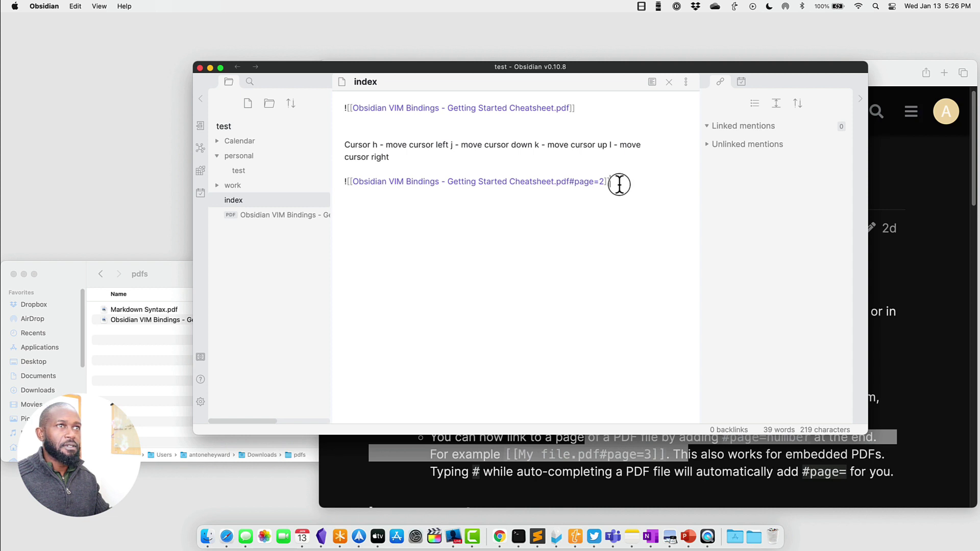
Clear the whole index note and delete the Obsidian VIM Bindings - Getting Started Cheatsheet PDF from the vault.
left_click_drag(619, 183, 350, 106)
key("BackSpace")
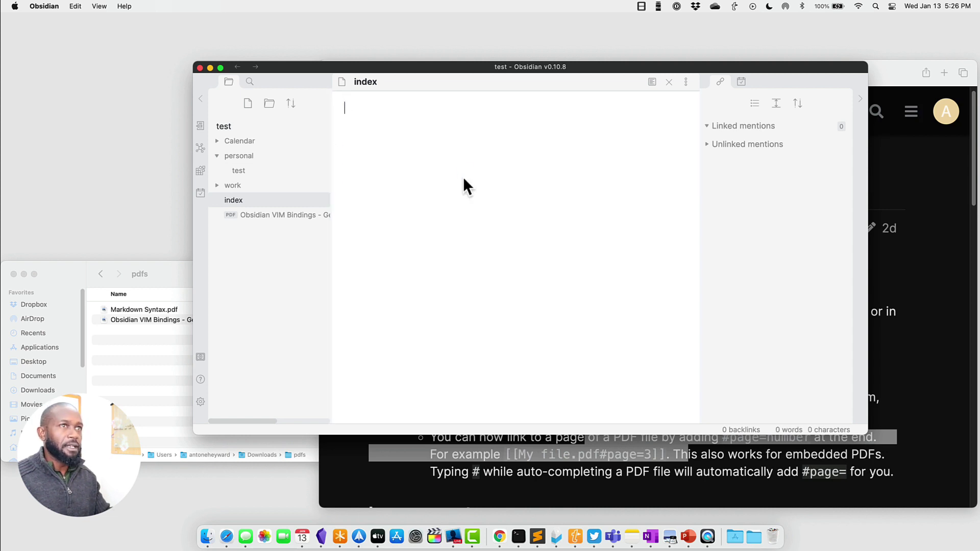
left_click(278, 217)
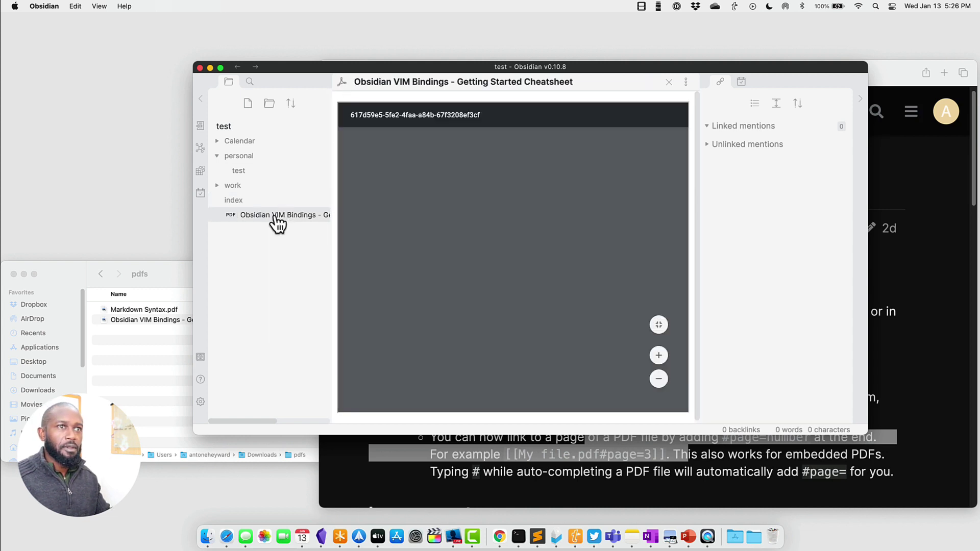
right_click(278, 216)
left_click(302, 244)
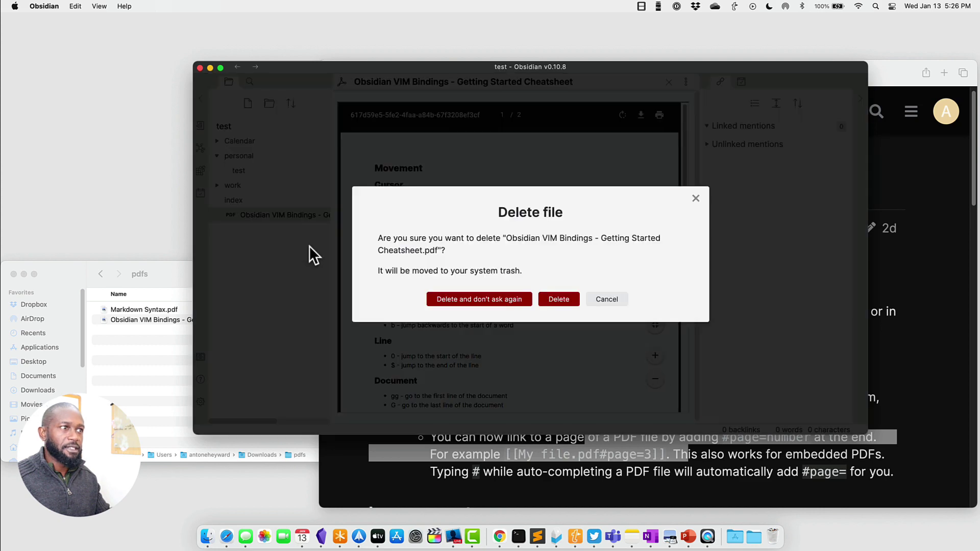
left_click(560, 300)
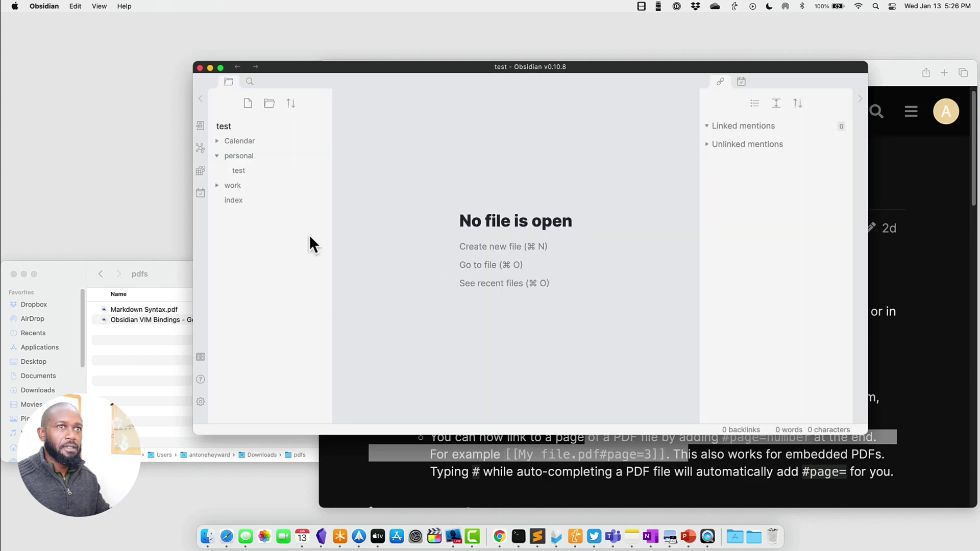
Embed the VIM Bindings cheatsheet PDF from Finder's pdfs folder into the index note and open its copy in the vault root.
left_click(236, 201)
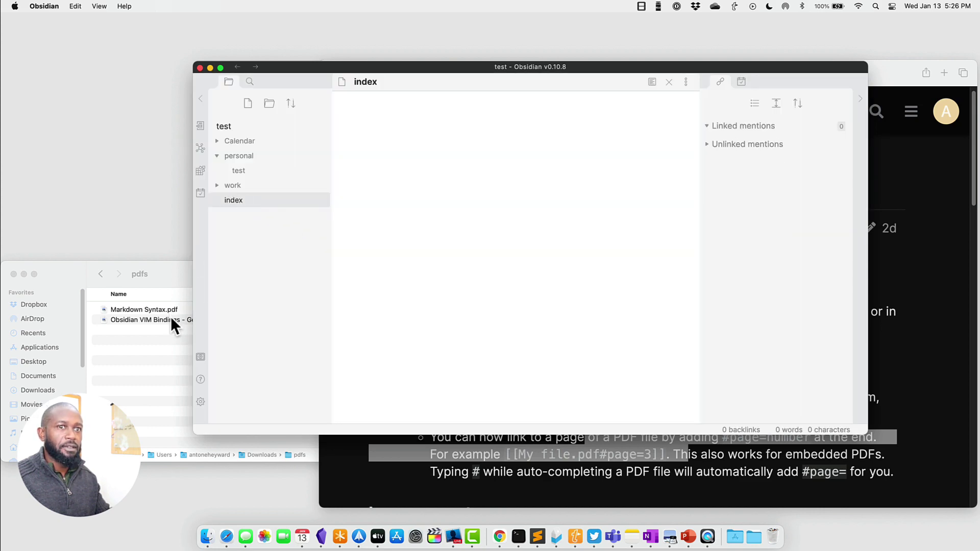
left_click_drag(171, 317, 446, 259)
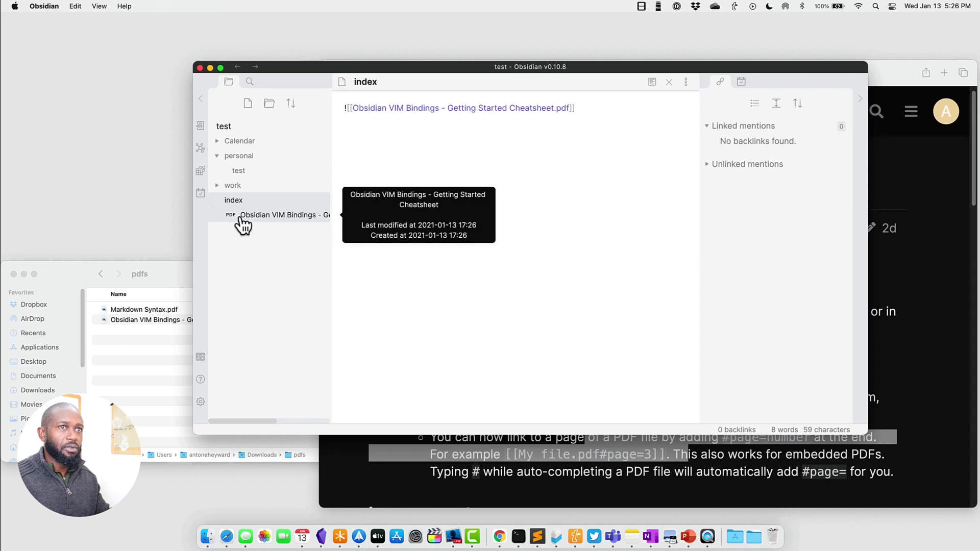
left_click(263, 219)
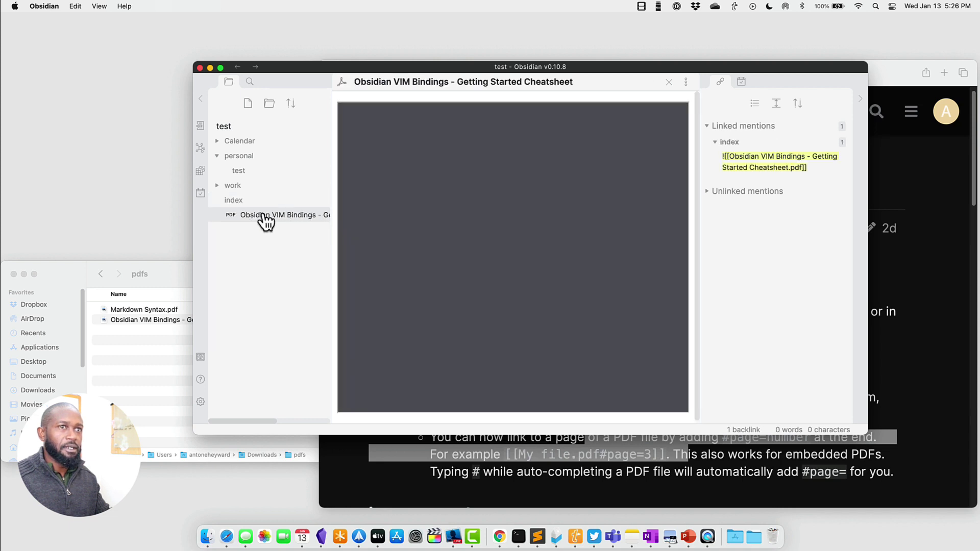
Delete the newly added cheatsheet PDF from the vault and remove its embed from the index note.
right_click(269, 215)
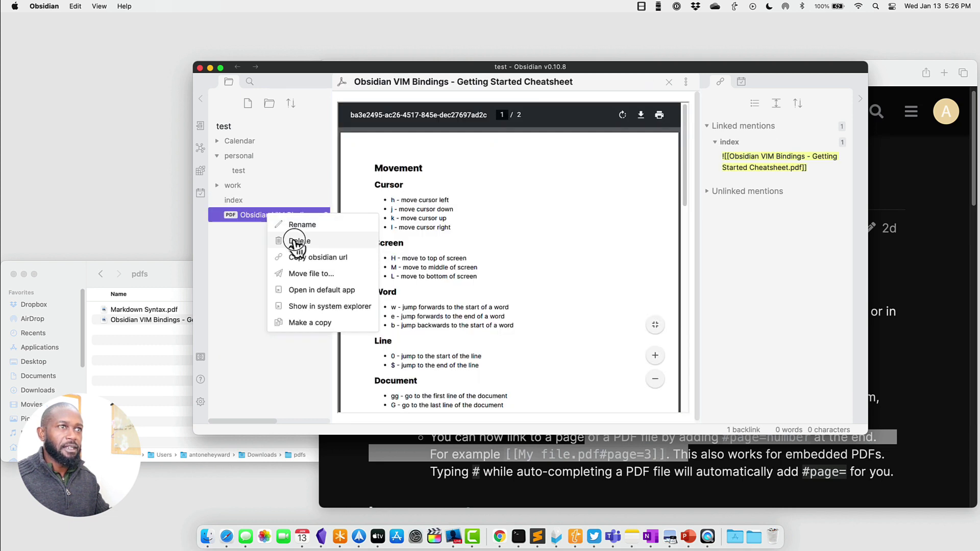
left_click(293, 241)
left_click(558, 309)
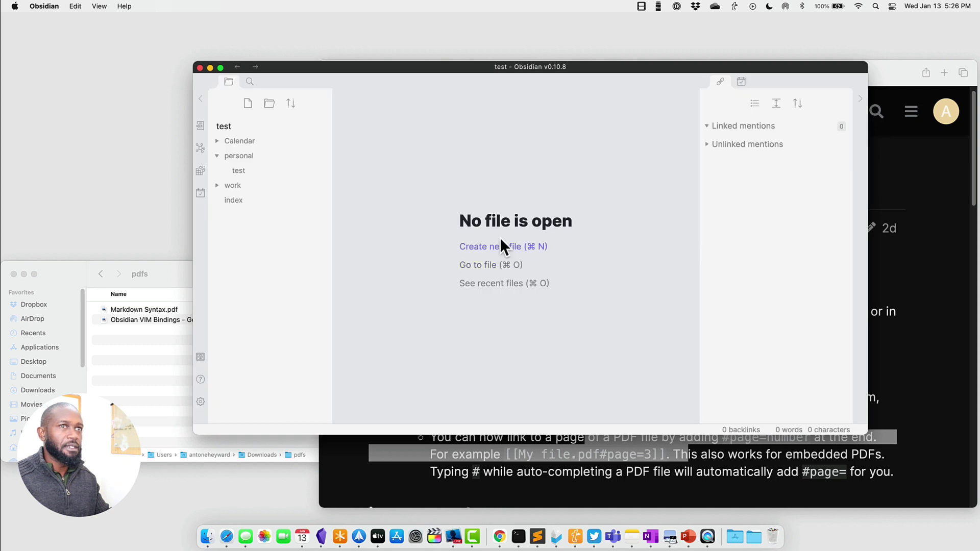
left_click(244, 203)
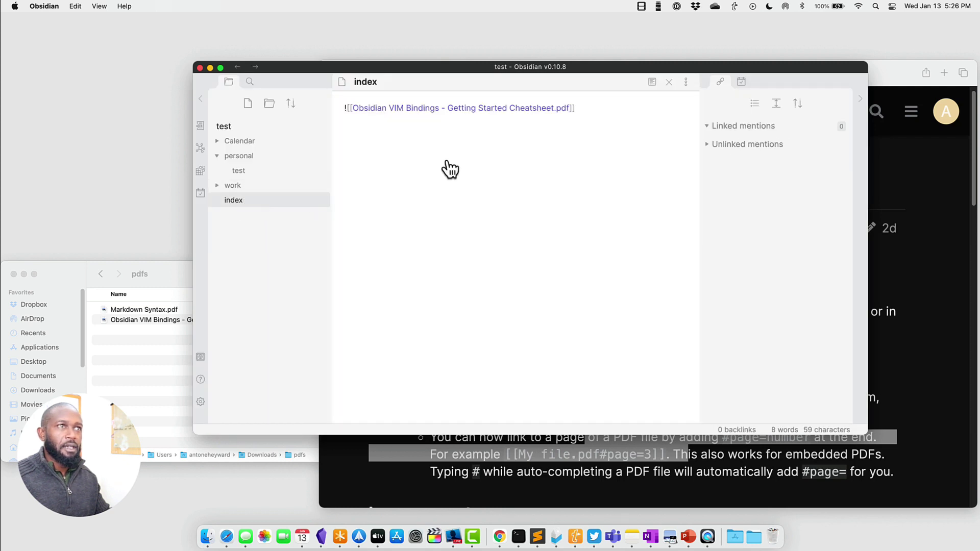
left_click_drag(446, 169, 335, 110)
key("BackSpace")
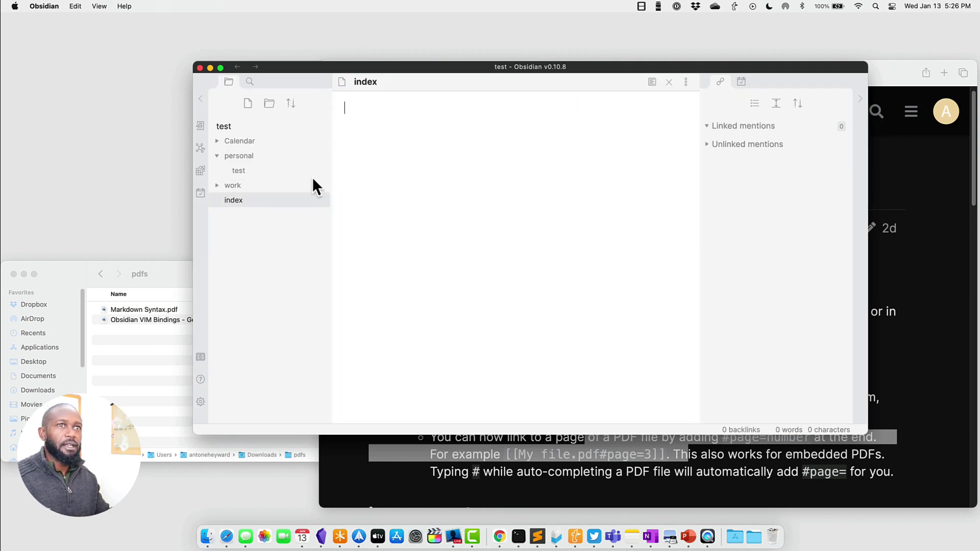
Open the test note in the personal folder and embed the Obsidian VIM Bindings cheatsheet PDF from Finder's pdfs folder.
left_click(245, 174)
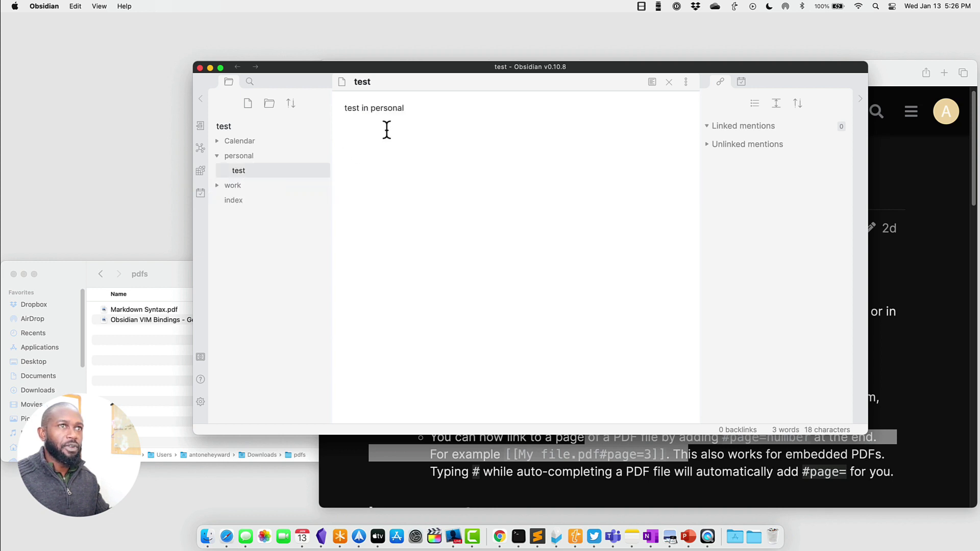
left_click(435, 128)
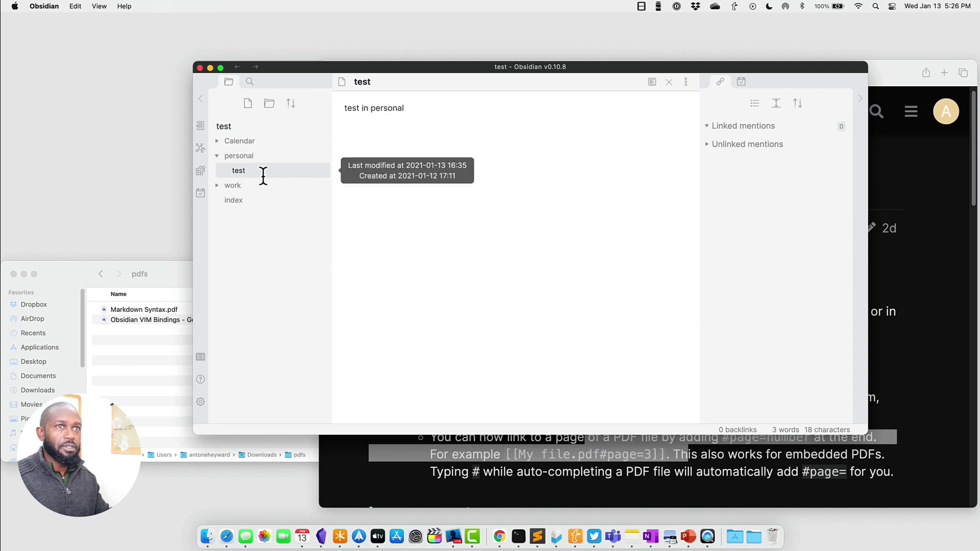
mouse_move(263, 176)
left_mouse_down()
mouse_move(235, 170)
mouse_move(250, 173)
left_mouse_up()
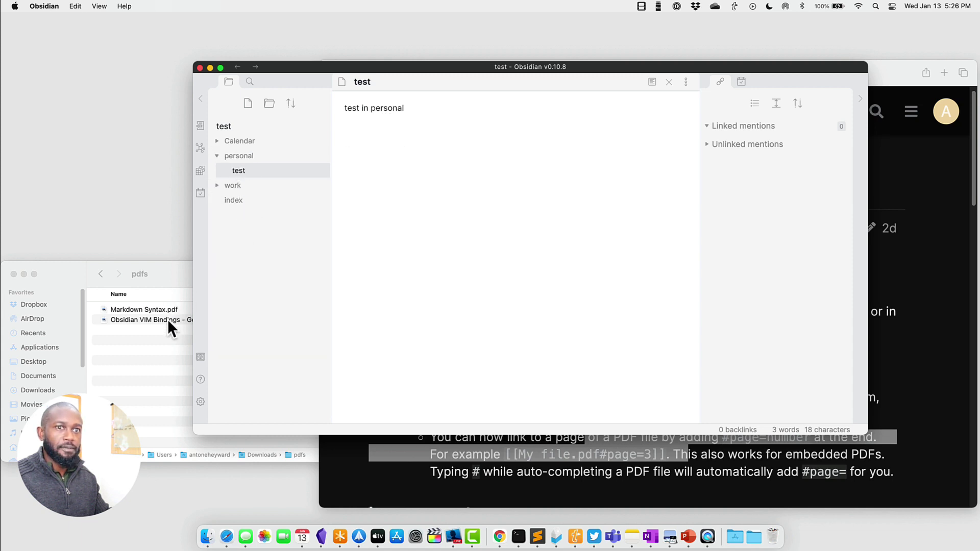
left_click_drag(168, 319, 411, 279)
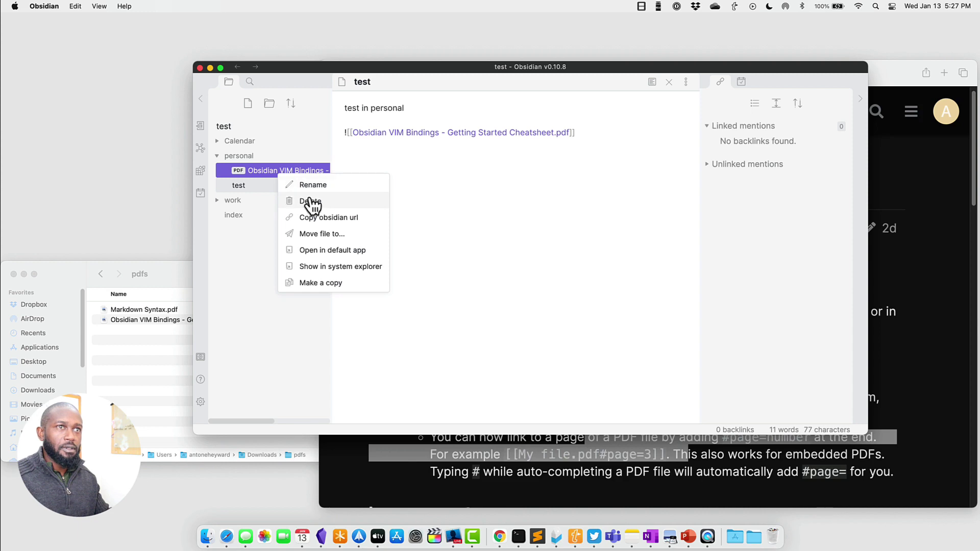
Delete the Obsidian VIM Bindings - Getting Started Cheatsheet PDF from the personal folder.
left_click(415, 197)
left_click(286, 171)
right_click(268, 173)
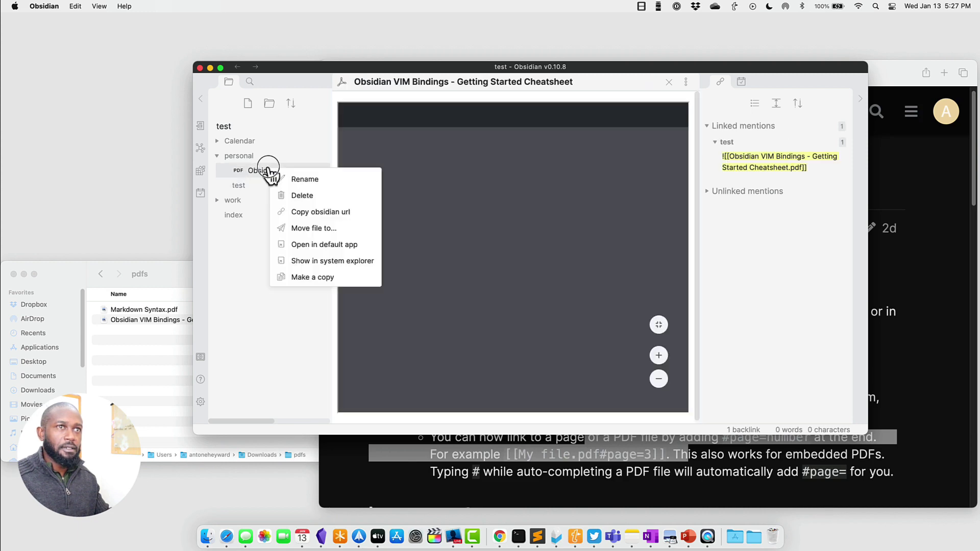
left_click(294, 197)
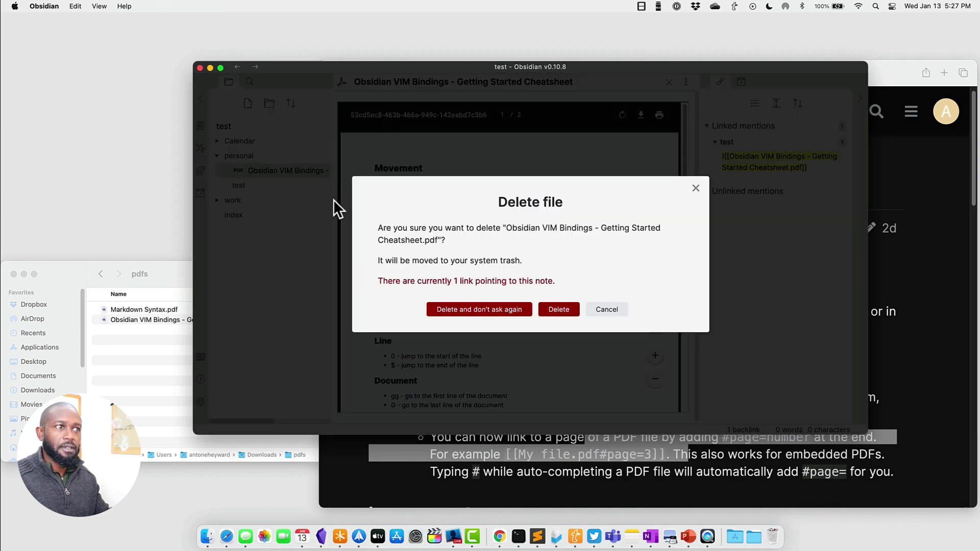
left_click(542, 310)
Reopen the test note in the personal folder and clear all of its content.
left_click(240, 173)
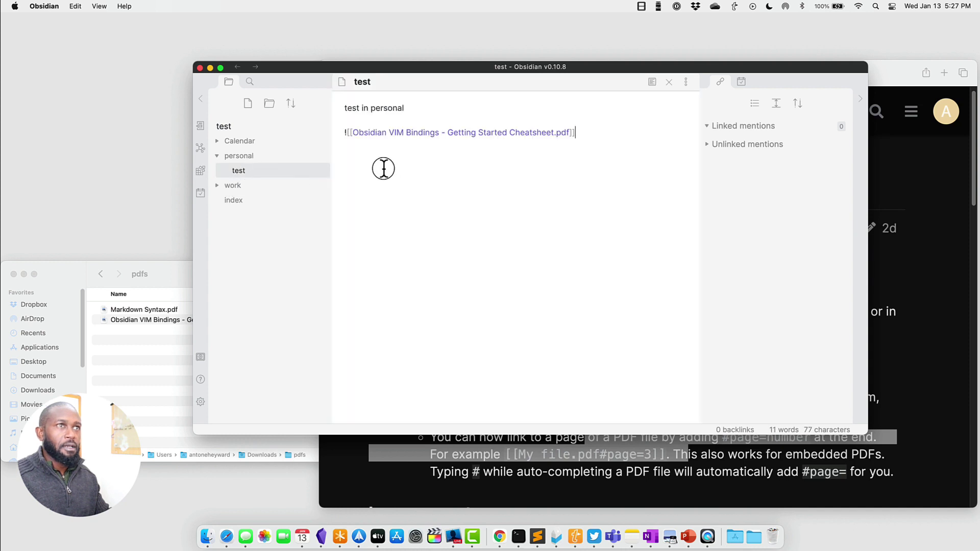
key("super+a")
key("BackSpace")
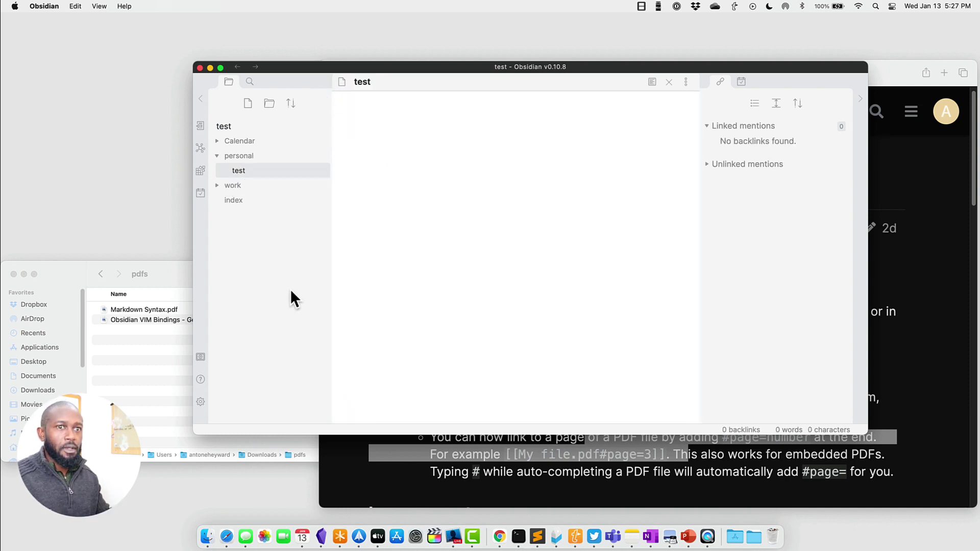
Set the default location for new attachments to In subfolder under current folder, name the subfolder attachment, and close the settings.
left_click(202, 403)
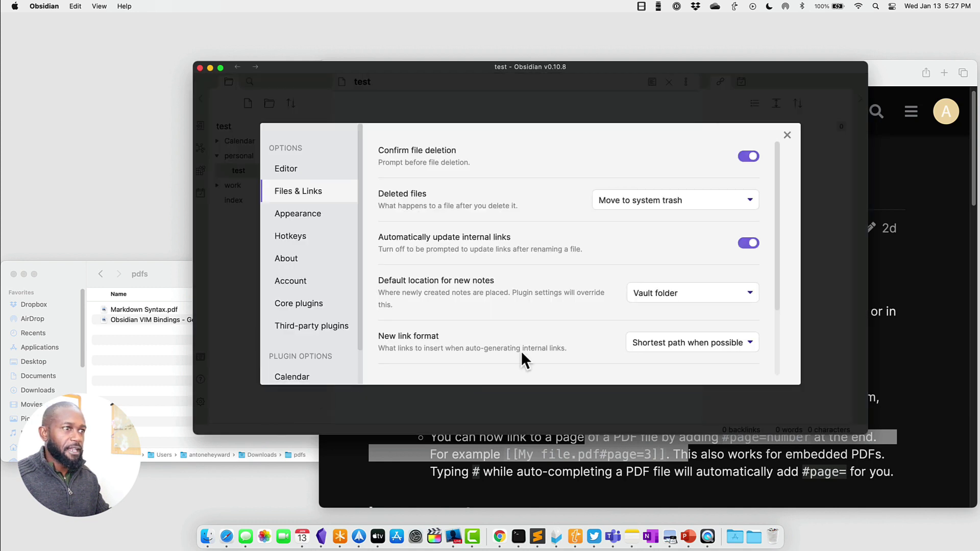
scroll(521, 350, "down", 3)
left_click(641, 350)
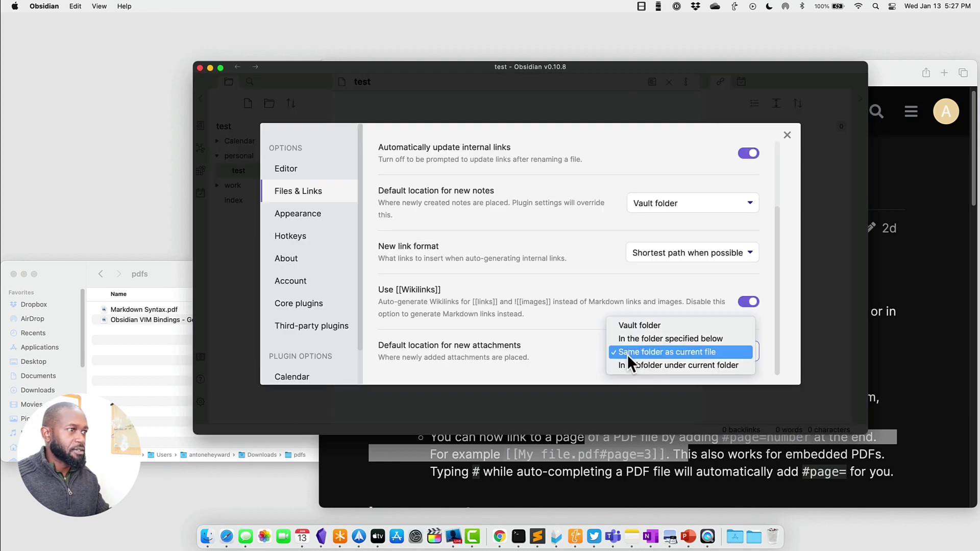
left_click(679, 365)
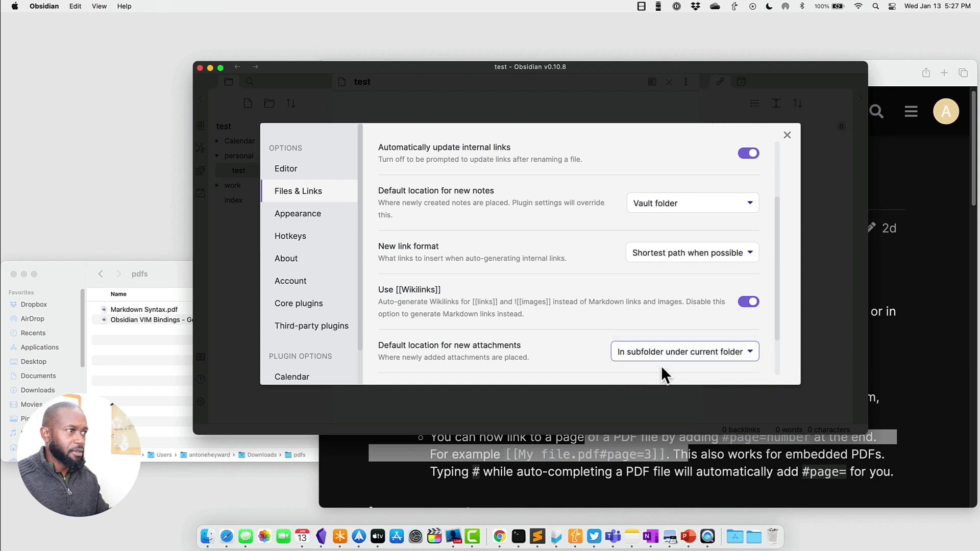
scroll(660, 364, "down", 2)
left_click(667, 344)
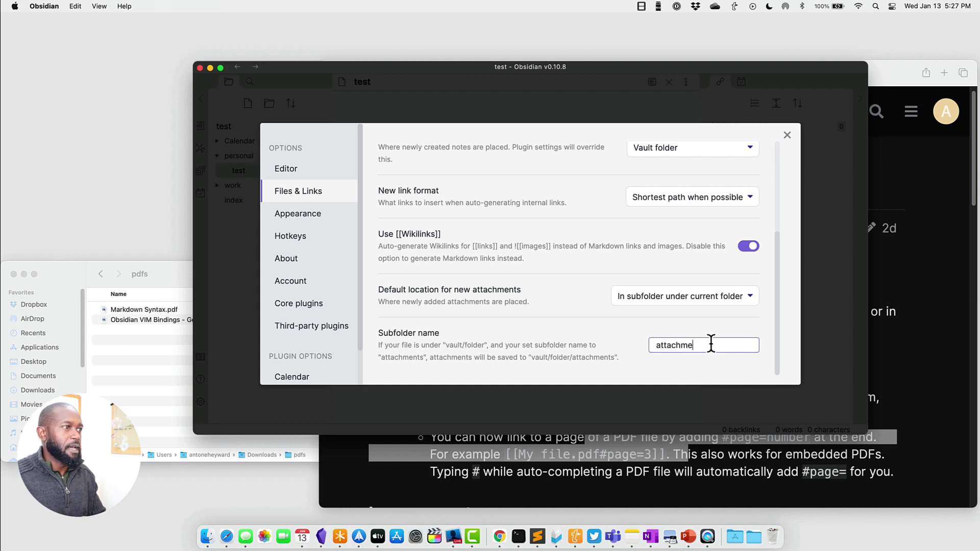
left_click(585, 320)
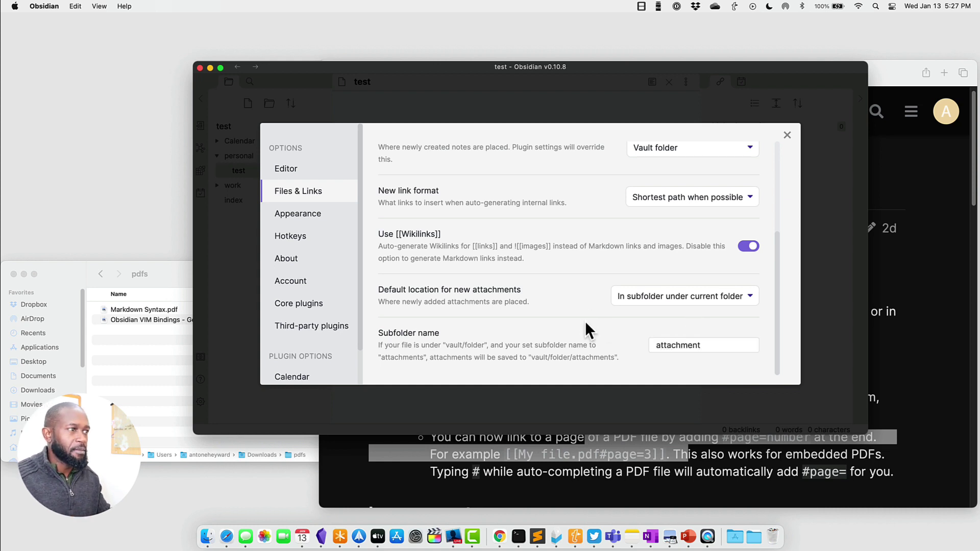
left_click(788, 136)
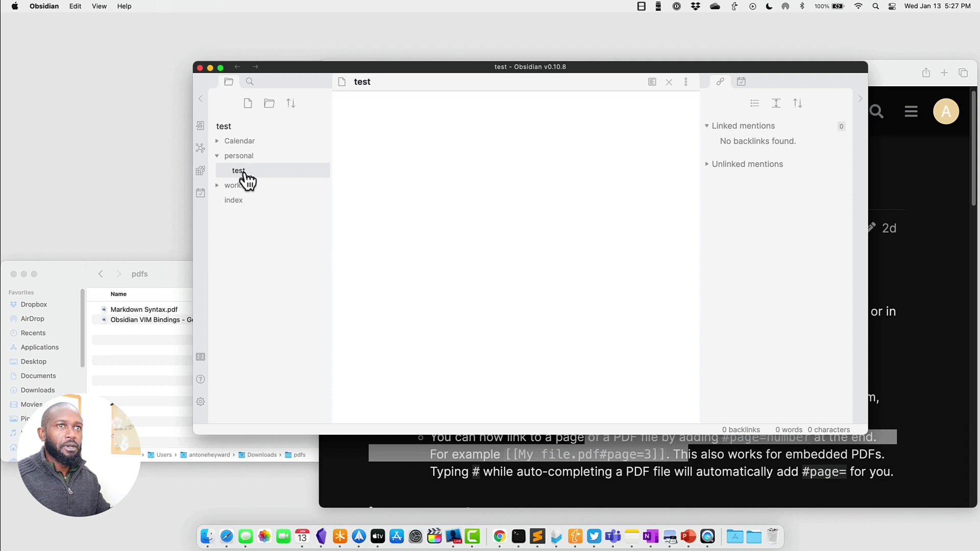
Embed the Obsidian VIM Bindings cheatsheet PDF from Finder into the personal test note and check the contents of the attachment subfolder.
left_click_drag(134, 320, 417, 230)
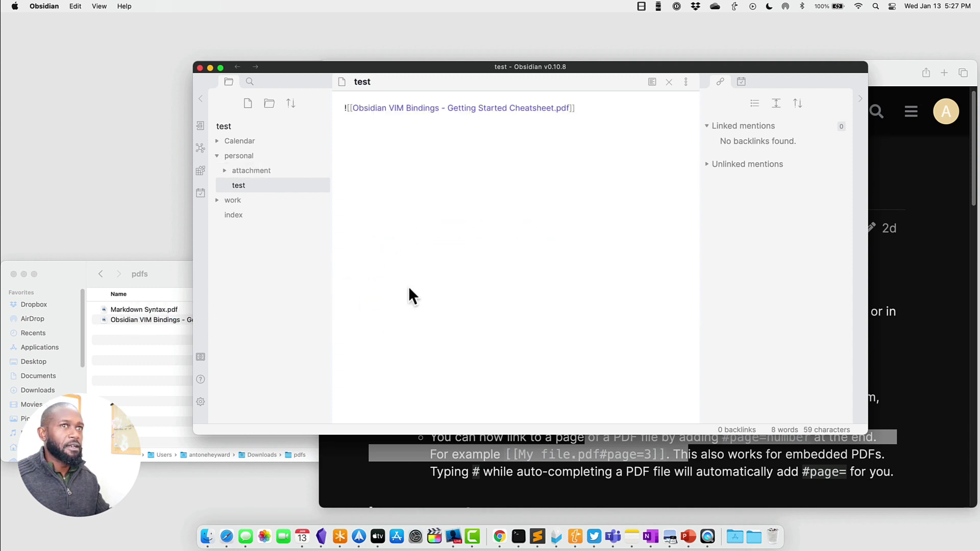
left_click(225, 173)
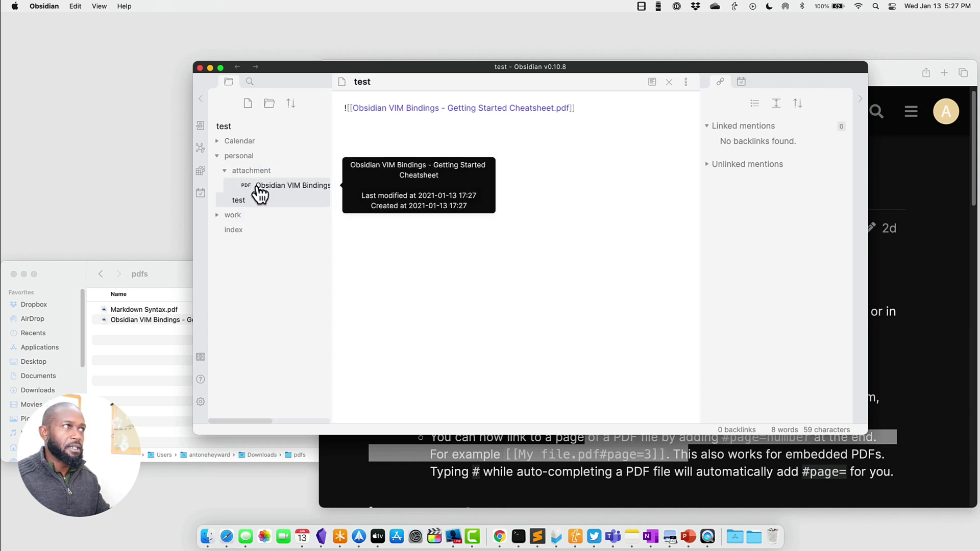
left_click(231, 173)
left_click(245, 177)
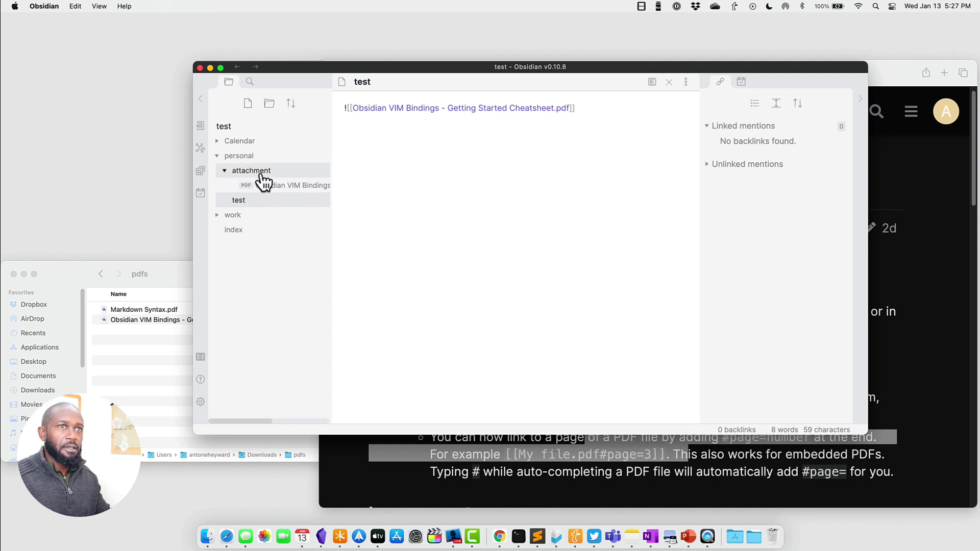
left_click(227, 174)
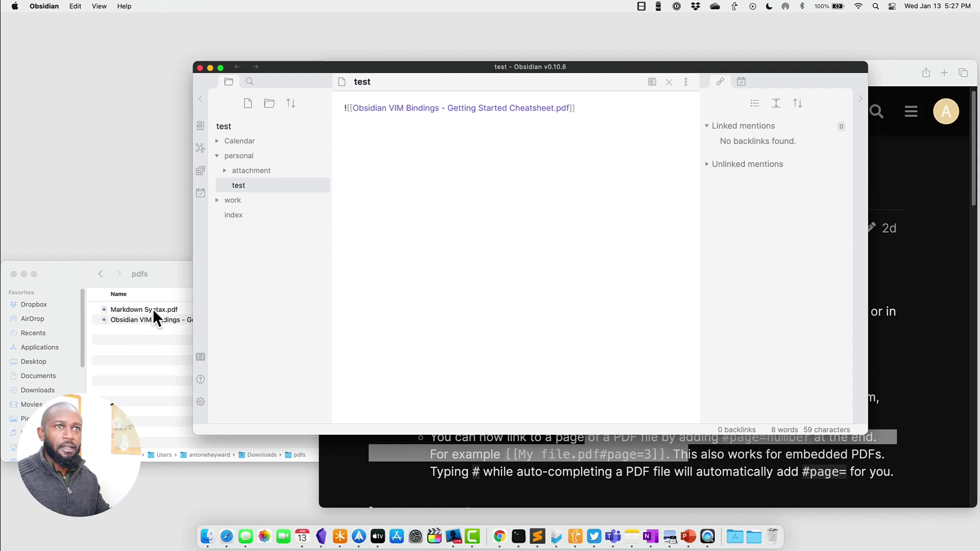
Embed Markdown Syntax.pdf from Finder below the cheatsheet embed, separated by a blank line, and check the attachment subfolder.
left_click_drag(145, 309, 446, 296)
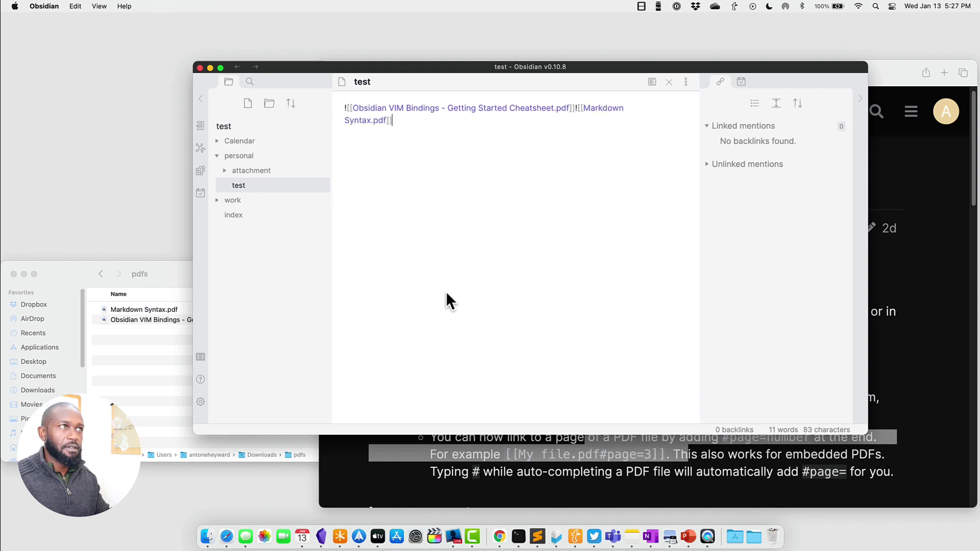
left_click(574, 108)
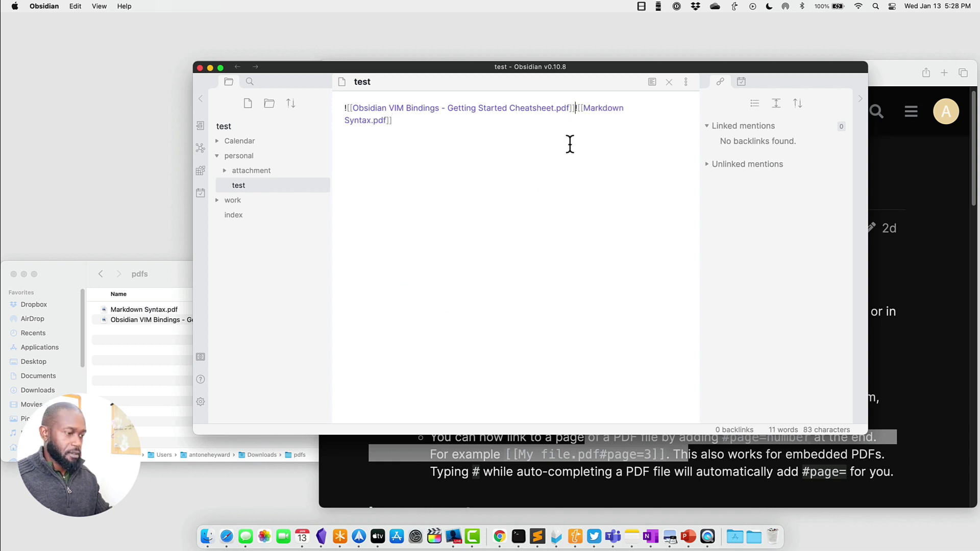
key("Return")
key("Return")
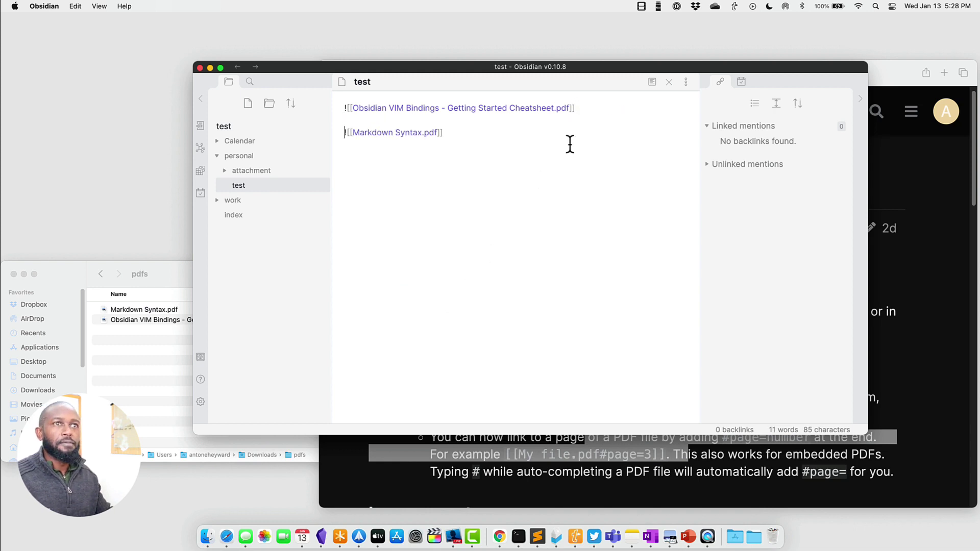
left_click(225, 171)
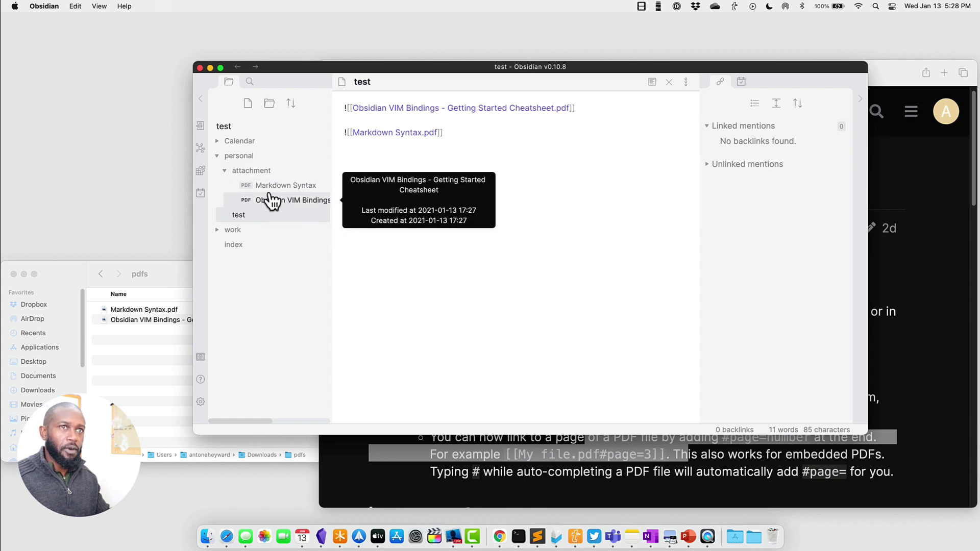
left_click(225, 172)
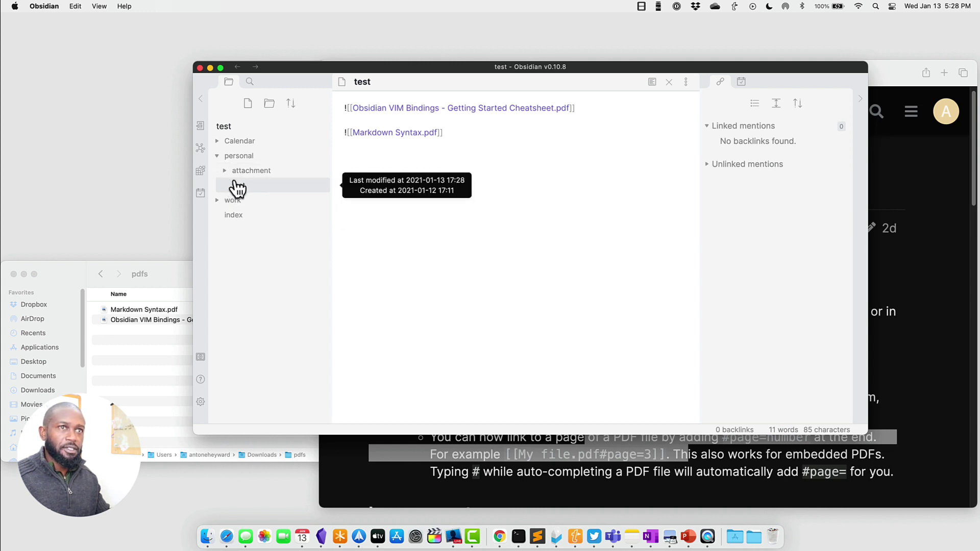
Move the test note from the personal folder into the work folder and compare it with the test note already there.
left_click_drag(239, 187, 243, 199)
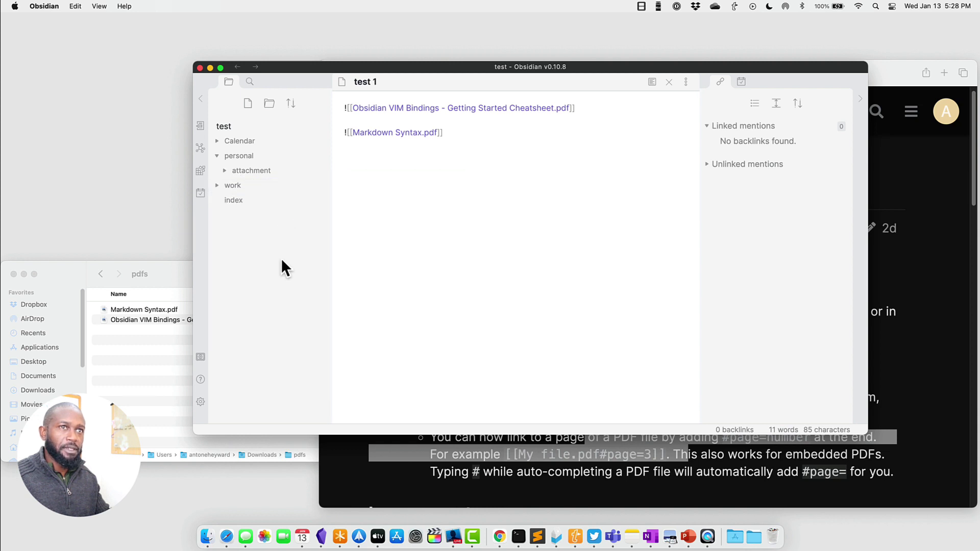
left_click(224, 186)
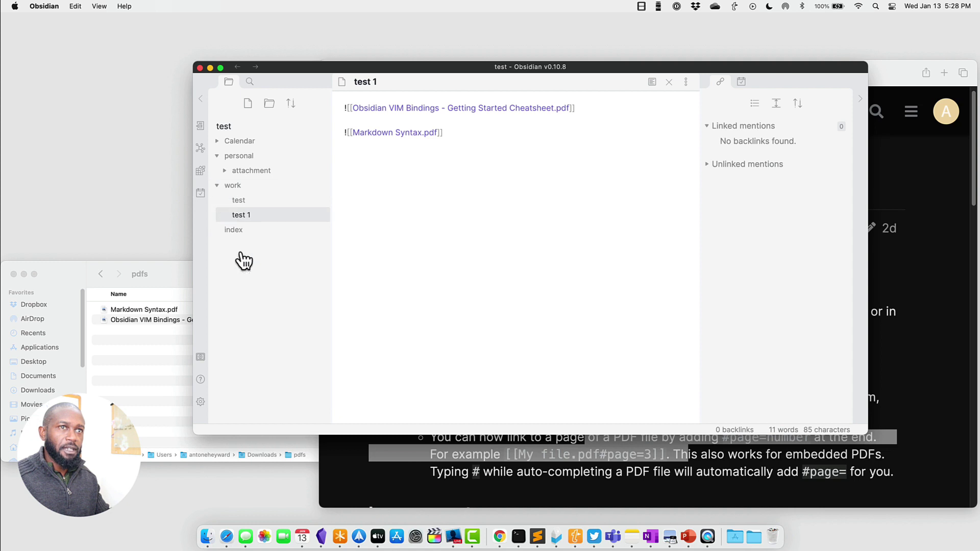
left_click(244, 203)
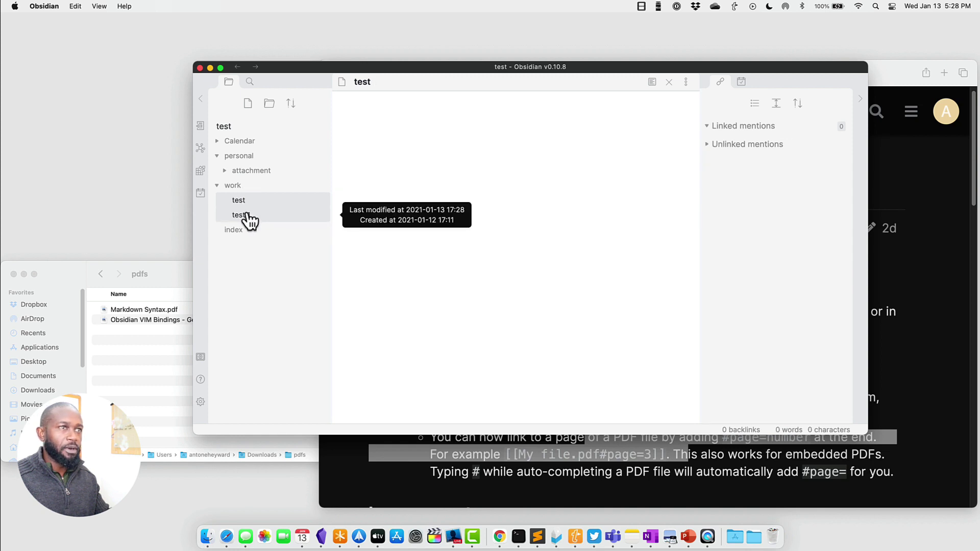
left_click(246, 215)
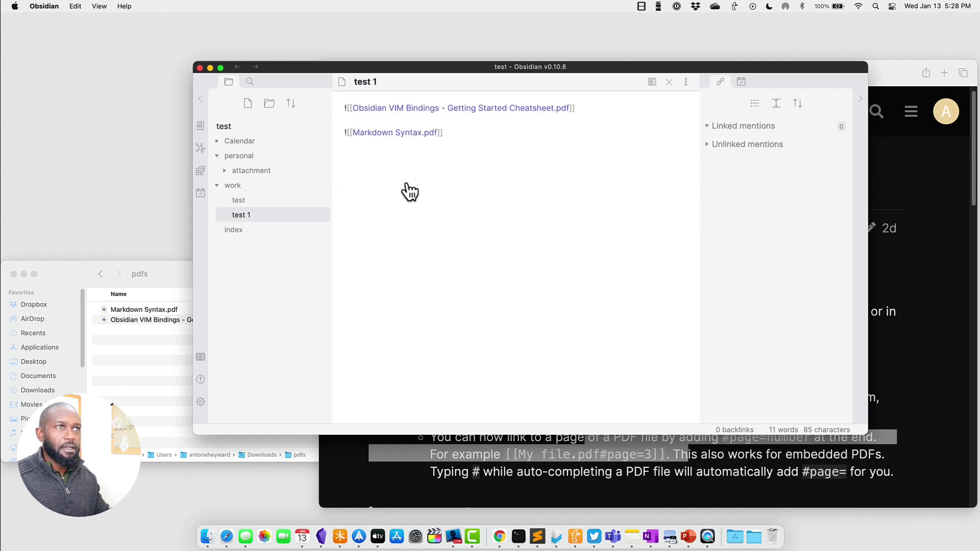
Follow the Markdown Syntax and VIM Bindings cheatsheet links in the moved note, returning to the note after each PDF.
left_click(423, 133)
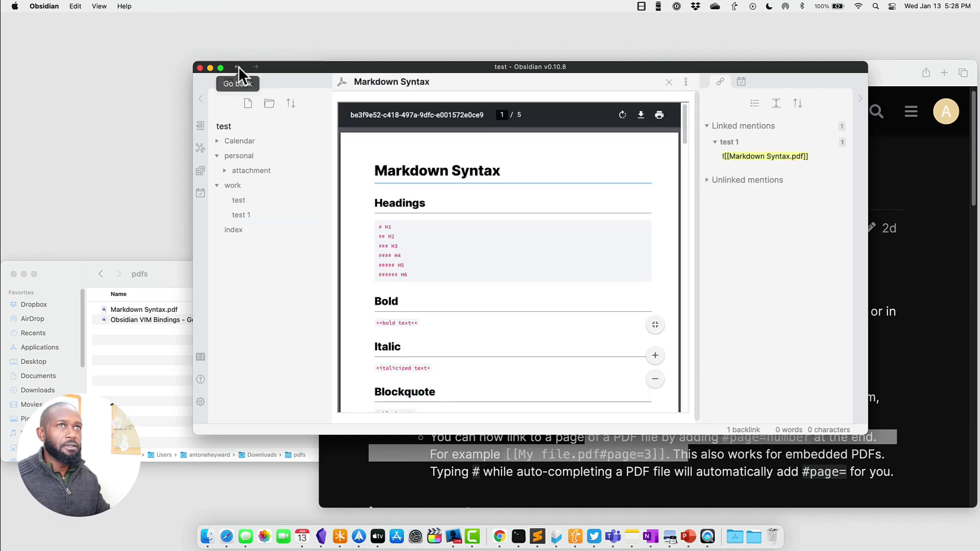
left_click(238, 66)
left_click(370, 108)
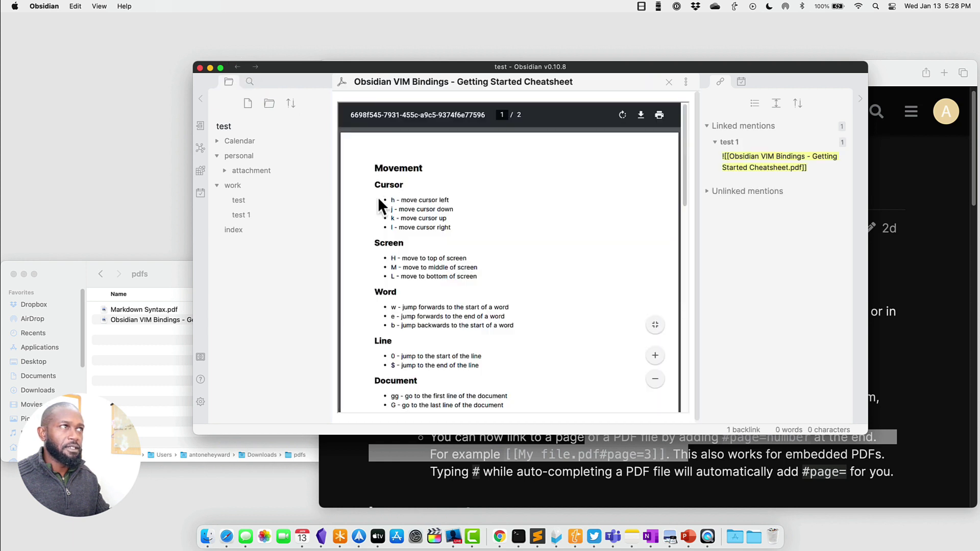
left_click(238, 66)
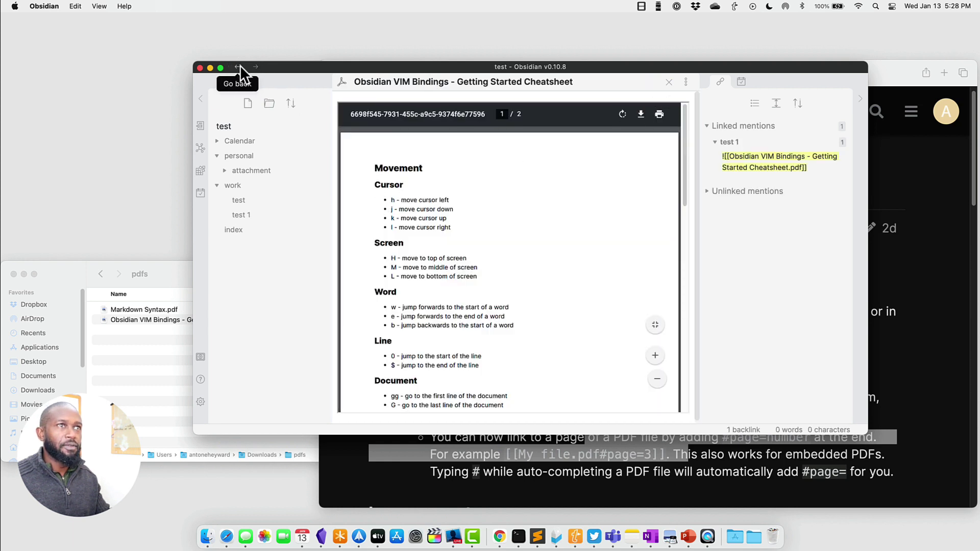
Open the Markdown Syntax PDF from personal's attachment folder, follow its linked mention to test 1, and select the embed text.
left_click(225, 172)
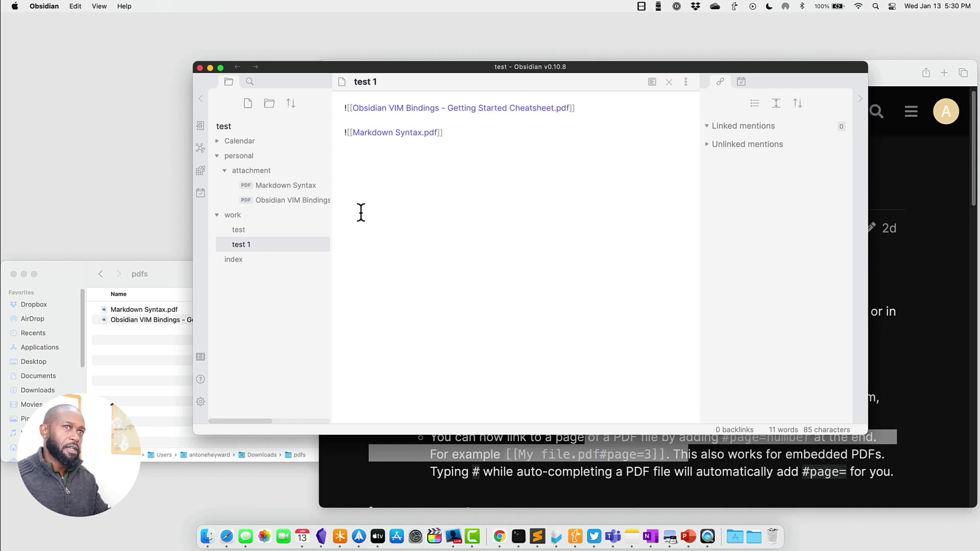
left_click(286, 190)
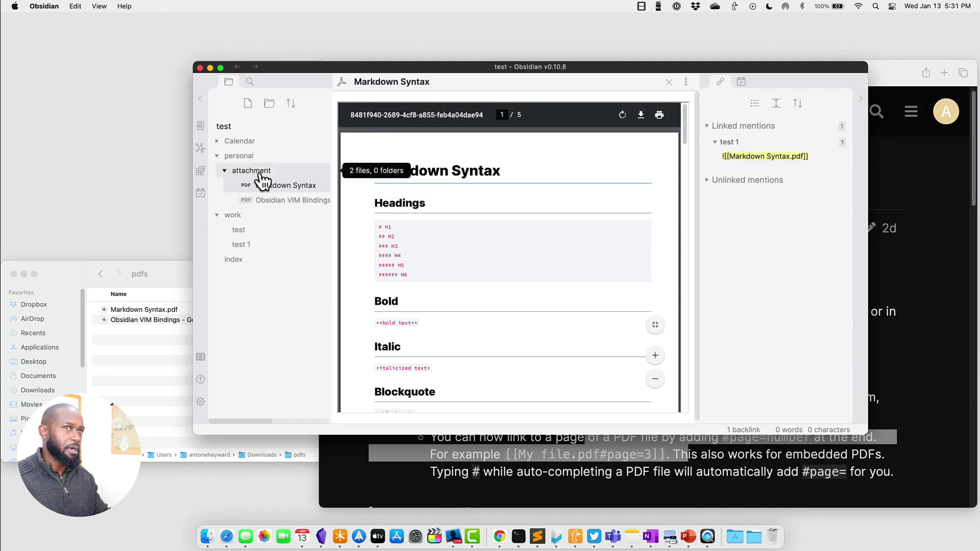
left_click(744, 156)
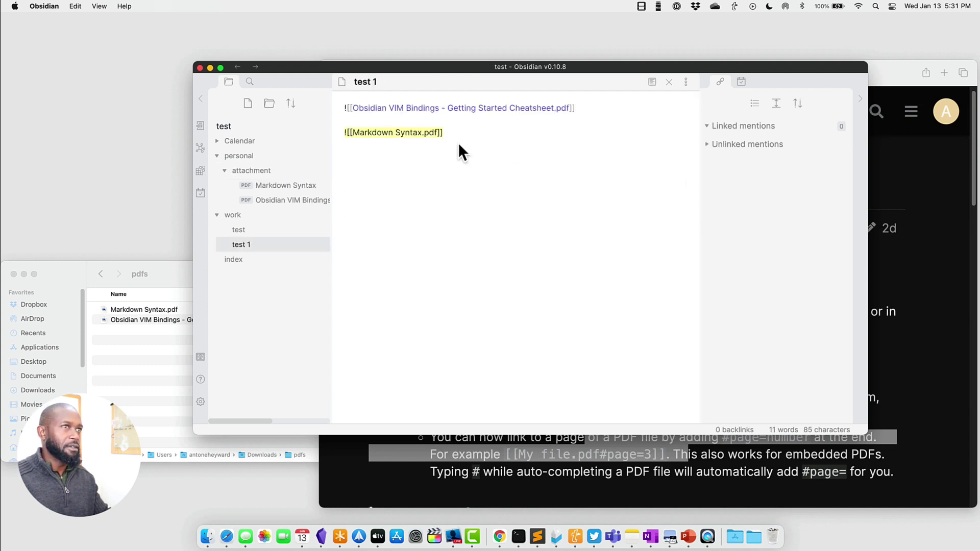
left_click_drag(443, 132, 345, 132)
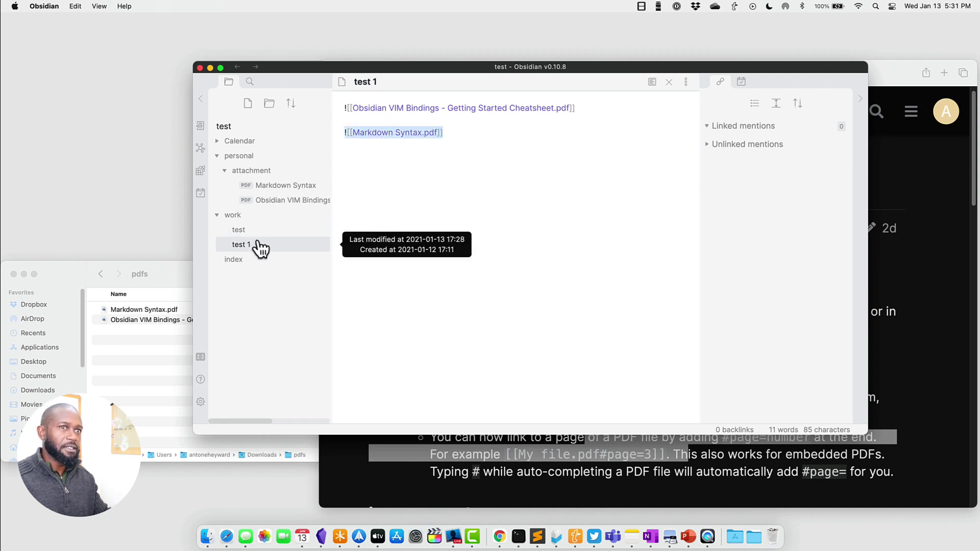
Switch to the Obsidian v0.10.8 release notes in Safari and clear the text selection.
left_click(455, 440)
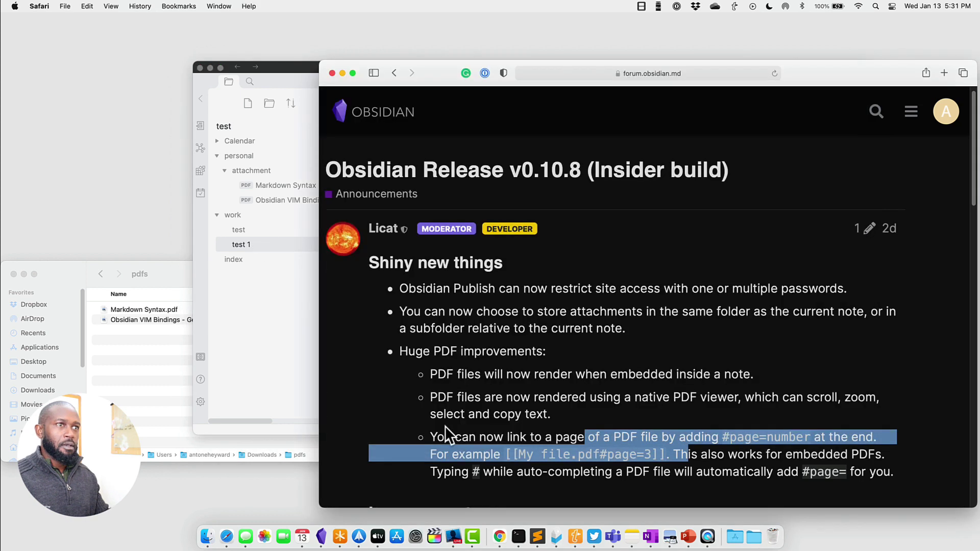
left_click(416, 360)
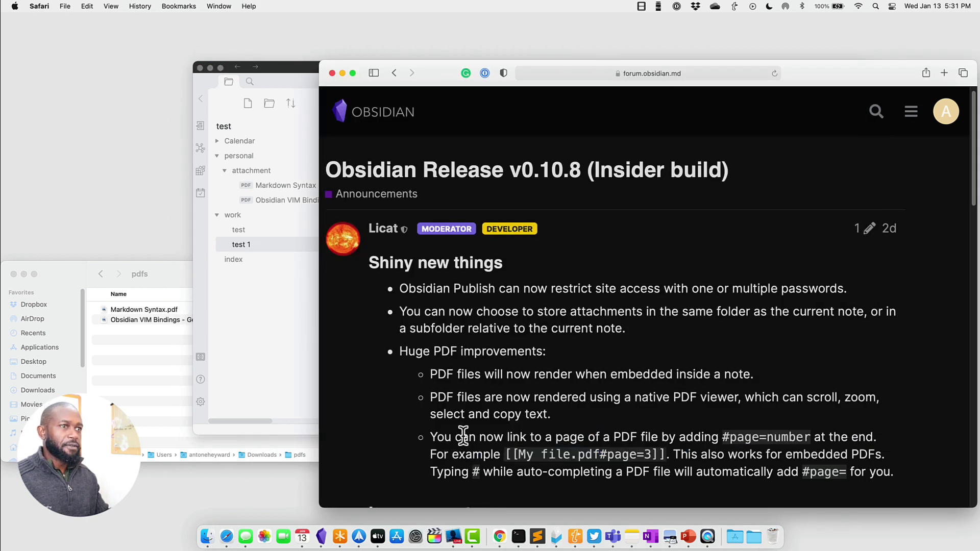